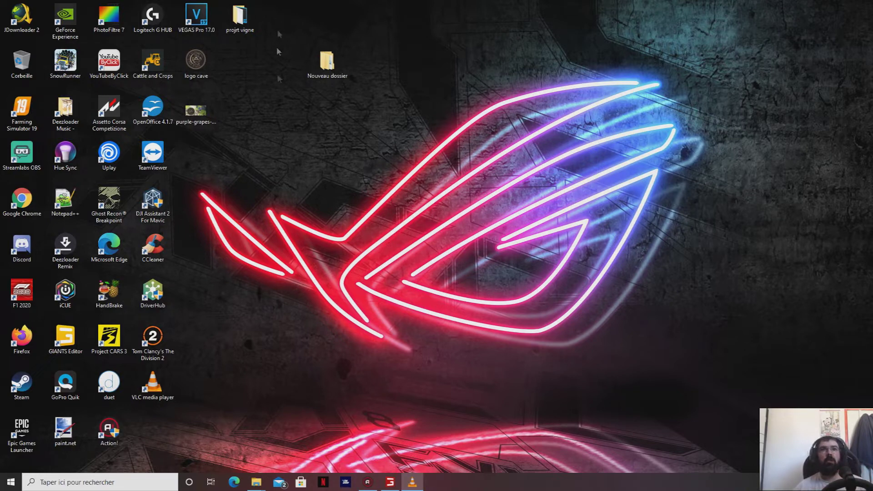
- Extract the FS19_HofBergmann archive in the "Nouveau dossier" desktop folder into its own FS19_HofBergmann subfolder
drag(330, 63, 392, 158)
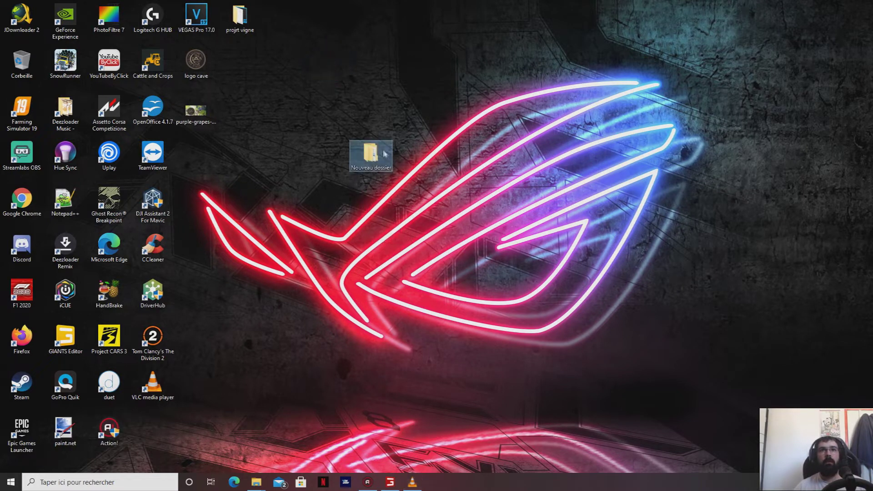
double_click(371, 153)
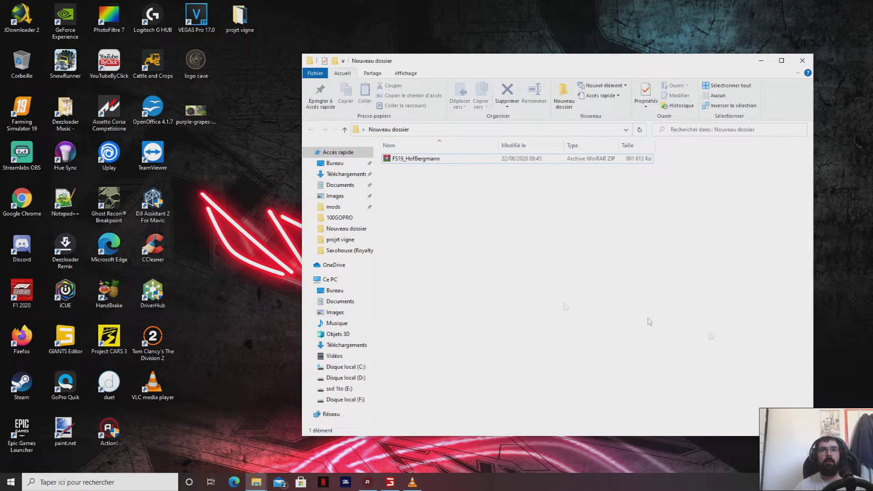
click(436, 163)
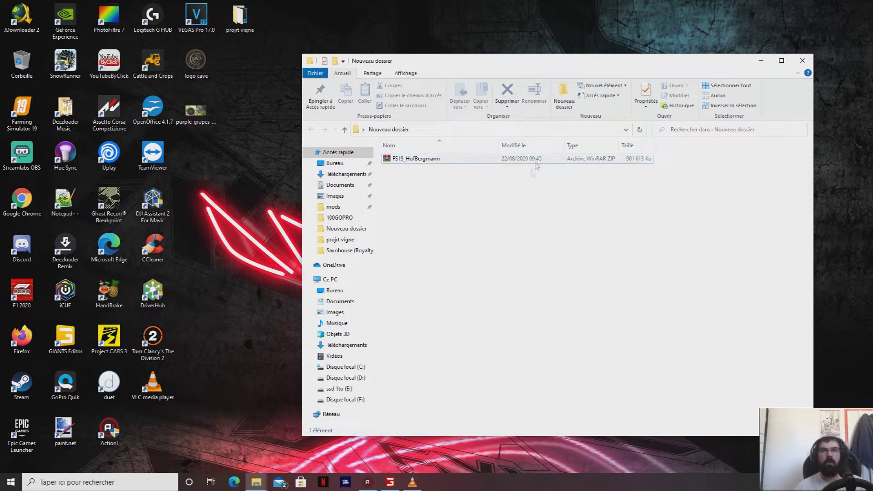
click(482, 160)
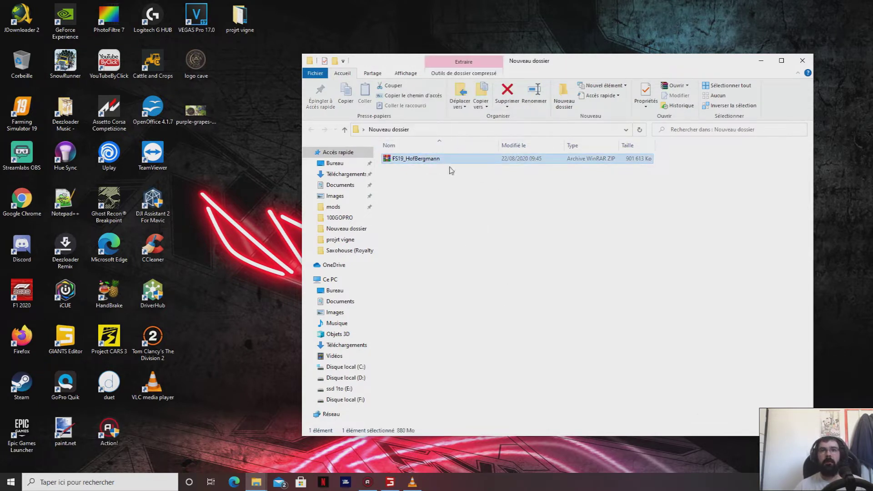
right_click(462, 164)
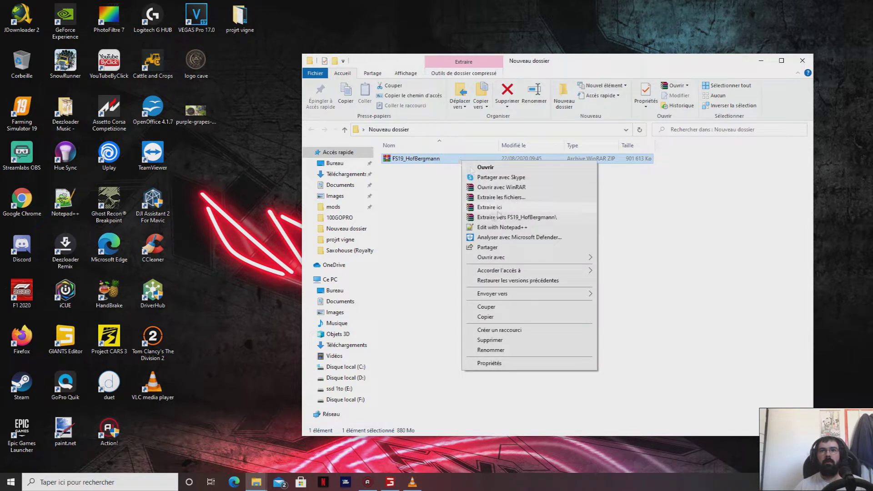
click(502, 217)
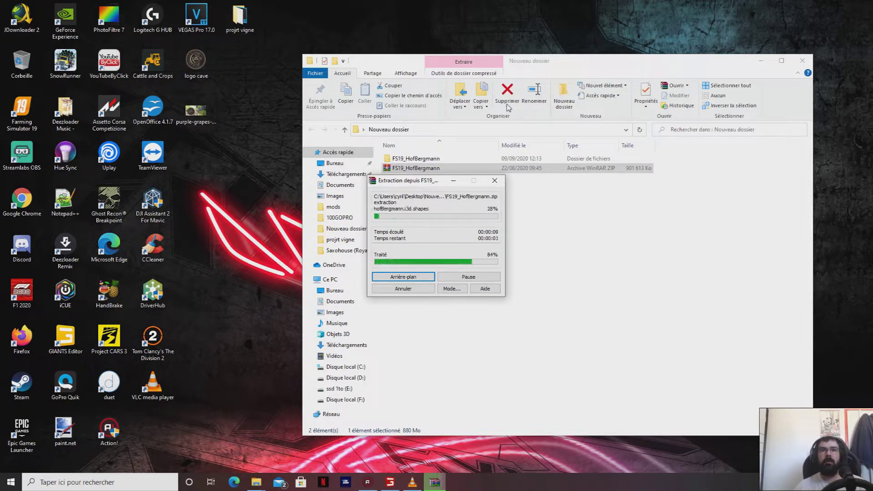
- Open the extracted FS19_HofBergmann folder and go to placeables > animalHusbandry
drag(574, 61, 472, 41)
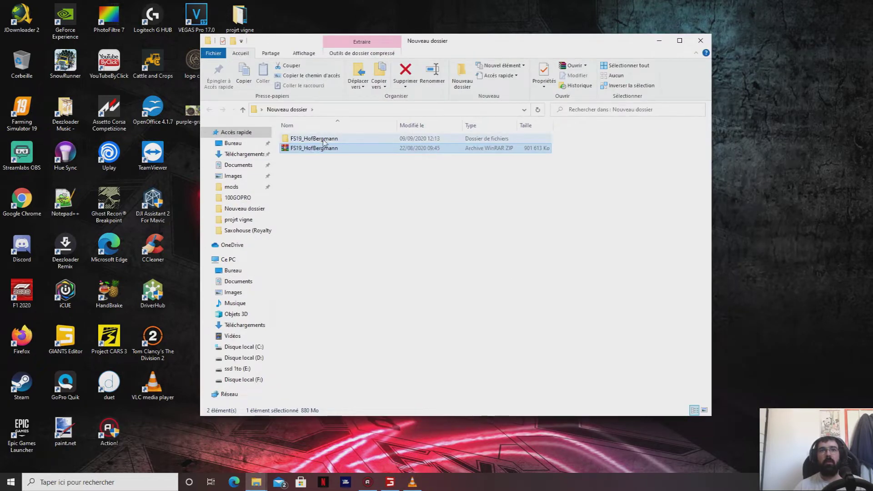
double_click(318, 139)
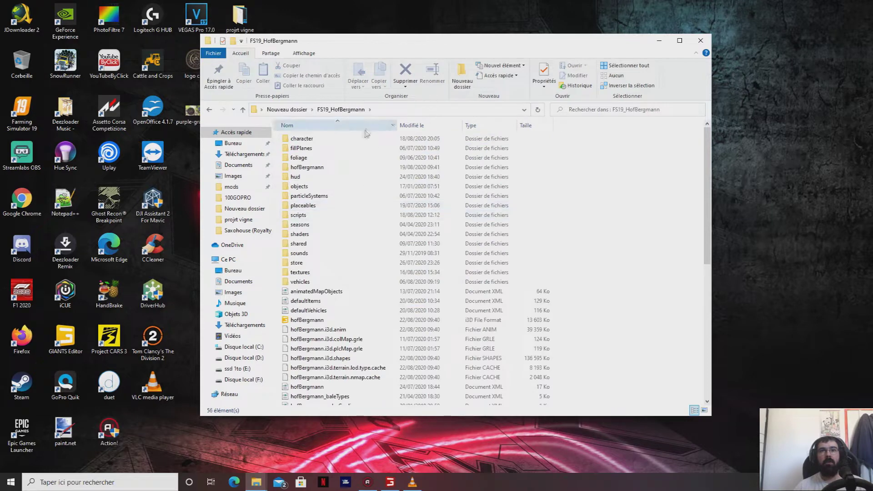
scroll(357, 319, down, 5)
scroll(357, 318, down, 3)
scroll(327, 314, up, 9)
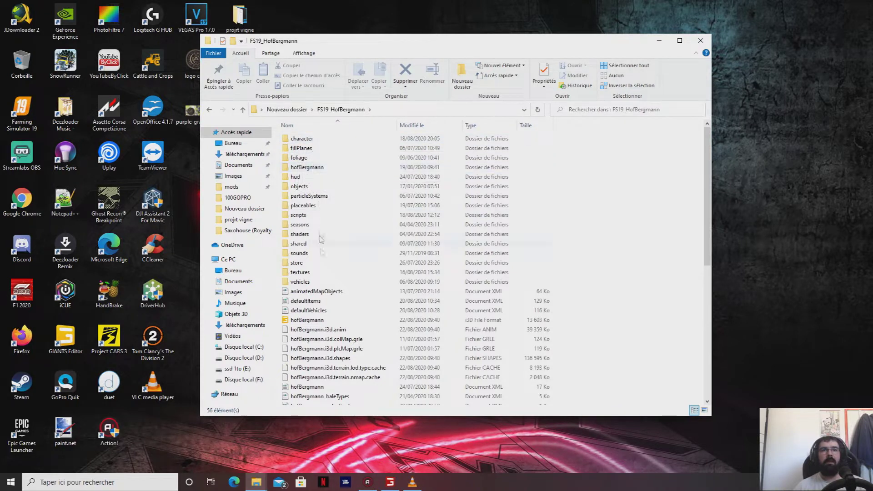
click(385, 159)
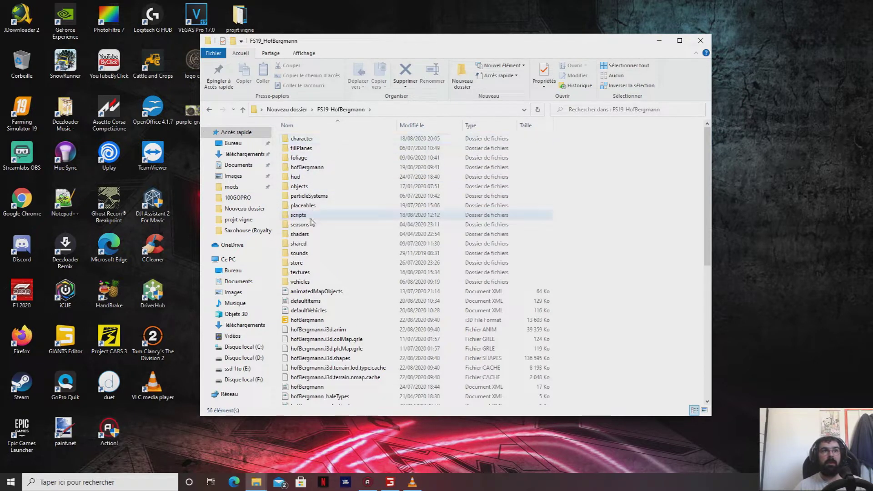
double_click(313, 205)
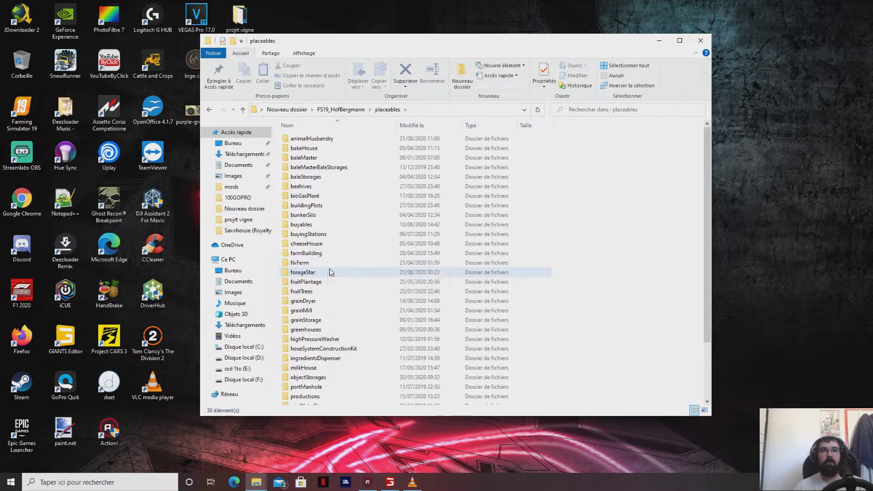
double_click(301, 139)
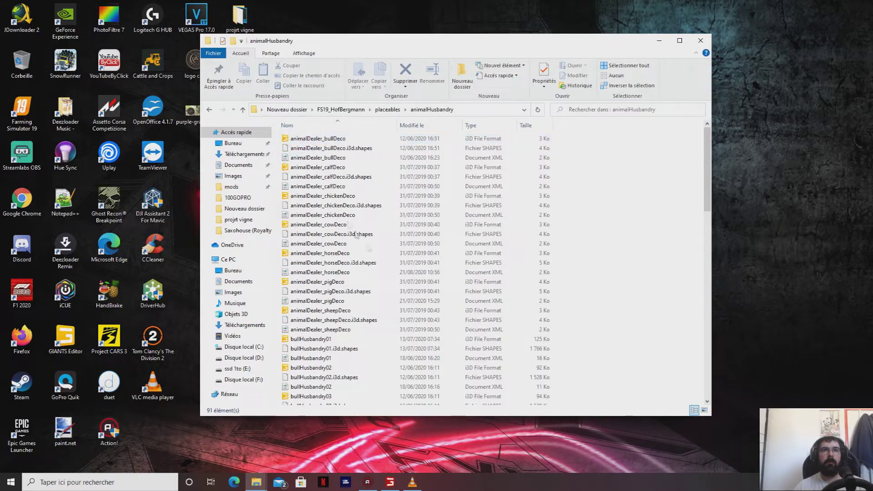
- Open the cowHusbandry i3D file in GIANTS Editor version 8.2.0 and maximize the editor window
scroll(357, 214, down, 3)
scroll(357, 213, down, 12)
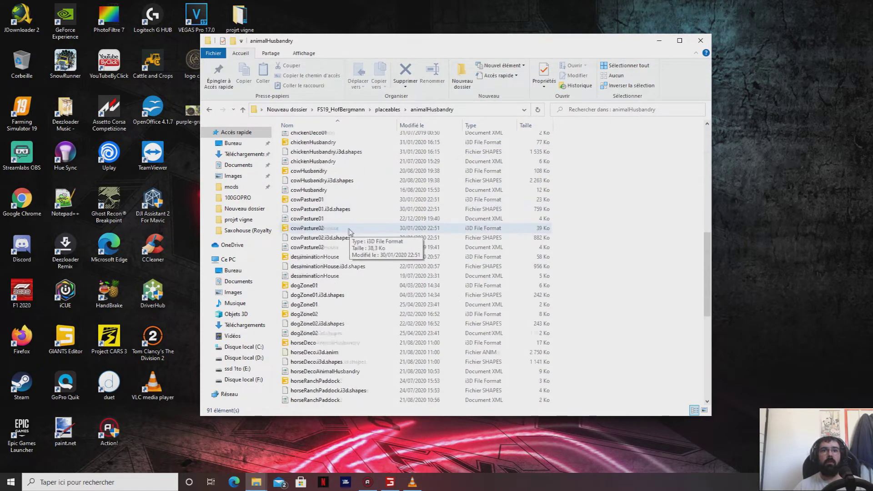
scroll(348, 245, up, 15)
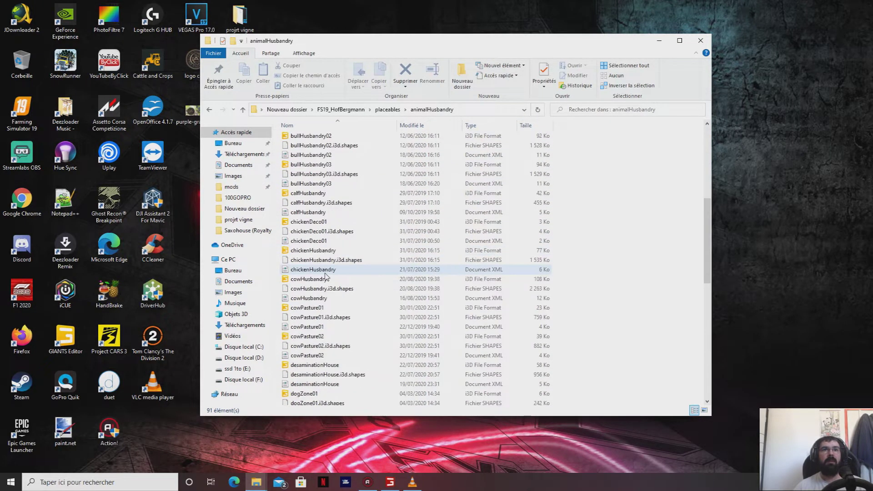
scroll(346, 228, down, 8)
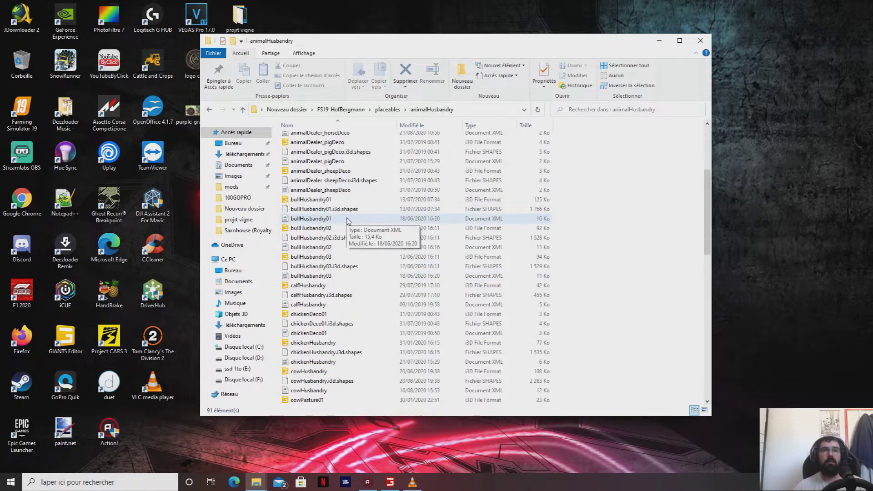
scroll(409, 196, up, 2)
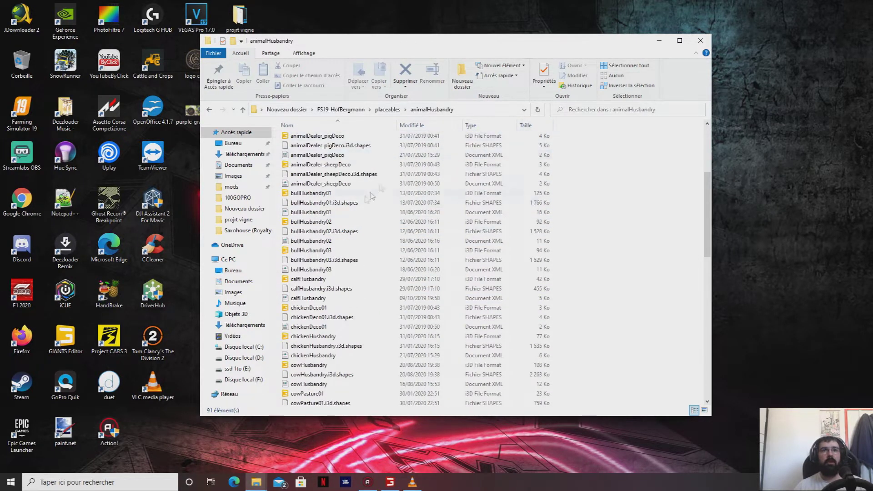
scroll(307, 244, down, 1)
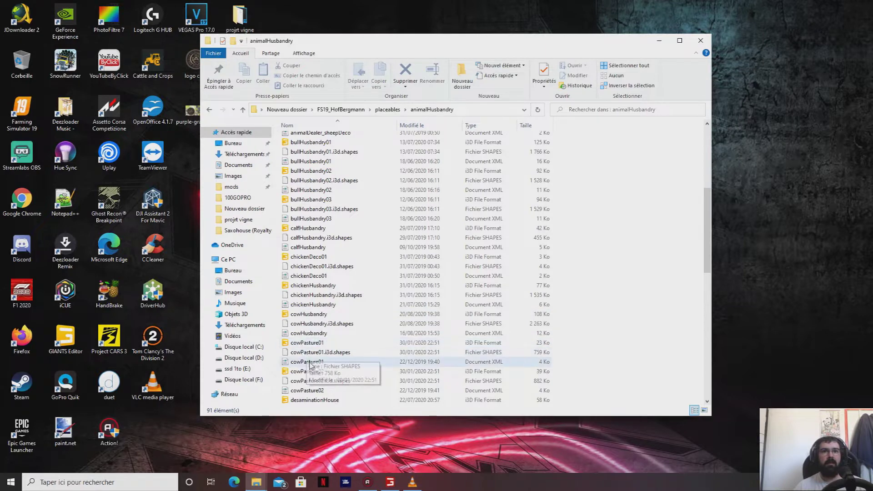
double_click(299, 314)
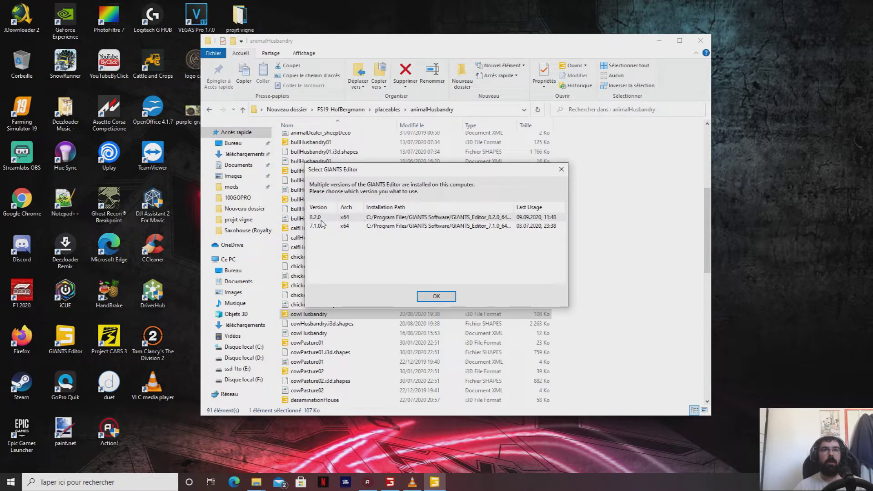
click(344, 217)
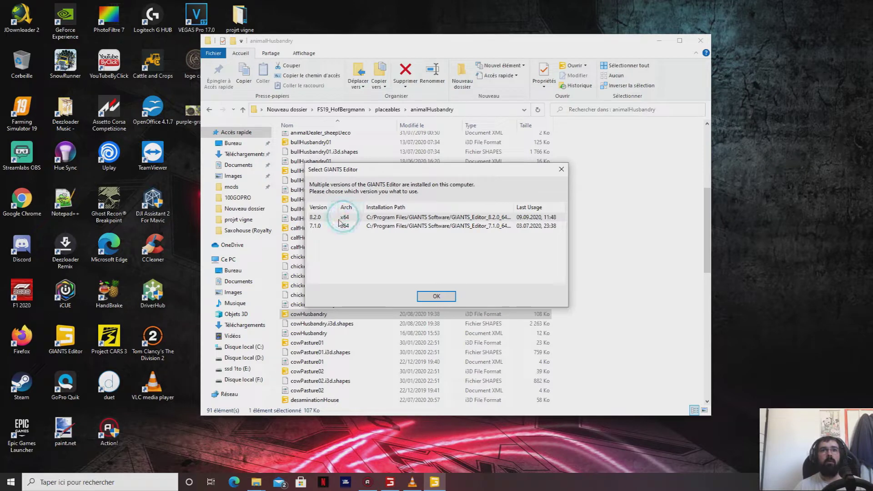
click(401, 218)
click(437, 296)
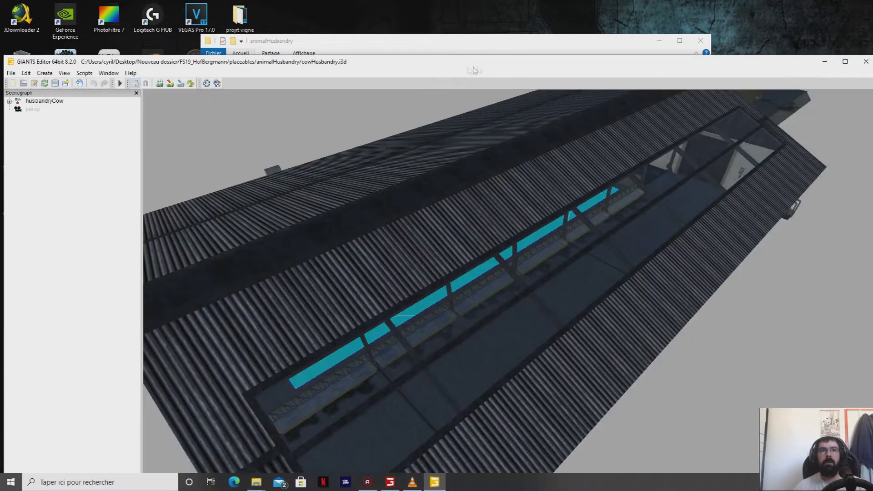
double_click(462, 65)
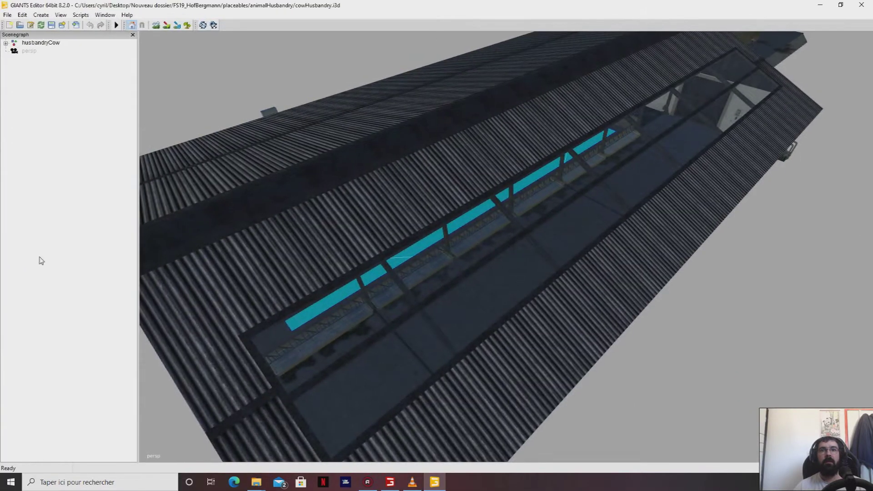
- Hide the Scenegraph and restore it
middle_drag(306, 263, 565, 185)
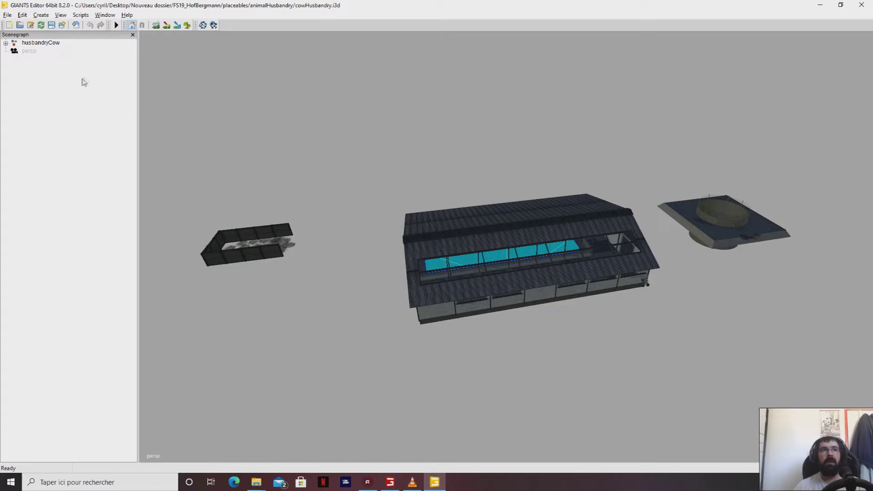
click(131, 35)
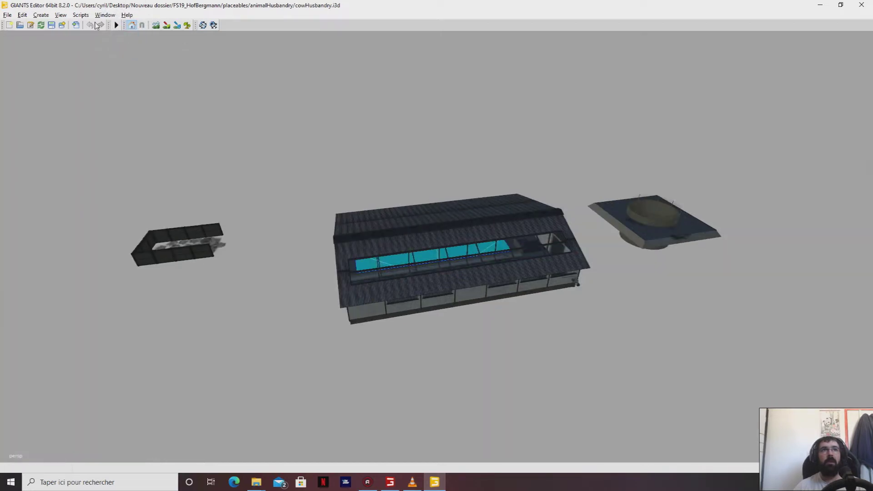
click(113, 15)
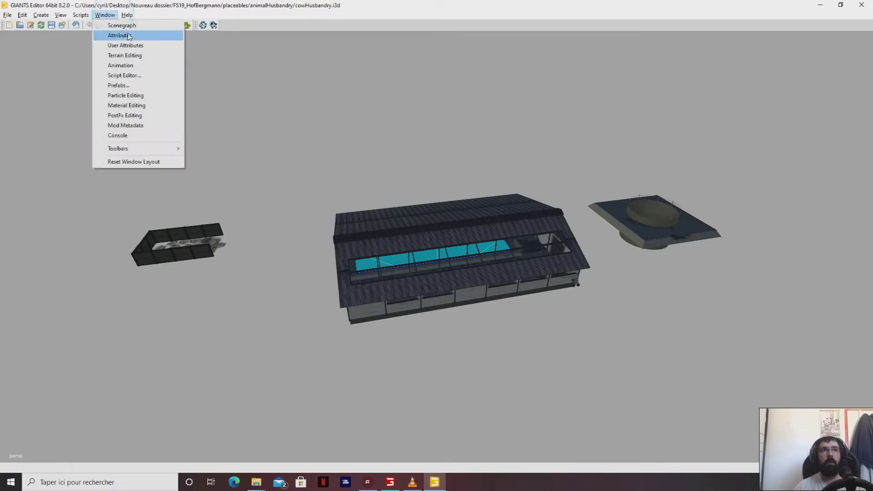
click(164, 36)
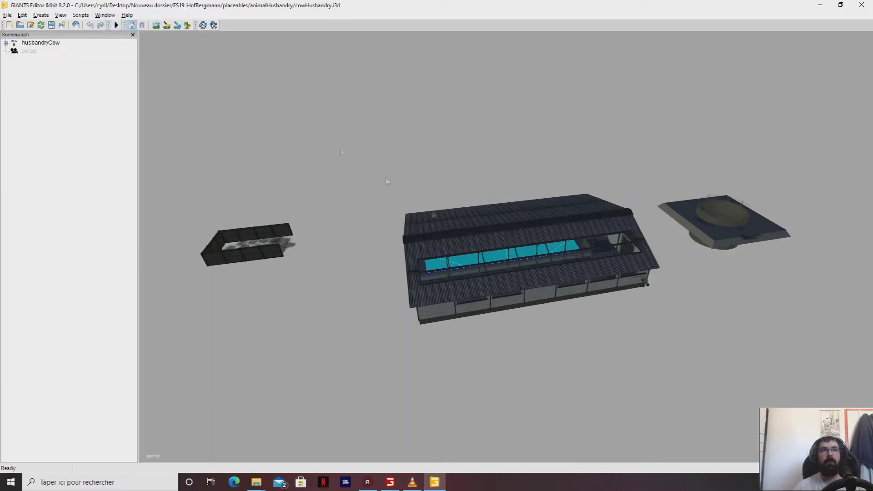
- Expand husbandryCow and its manureHeapWalls node in the scene, and select manureHeapArea
click(47, 43)
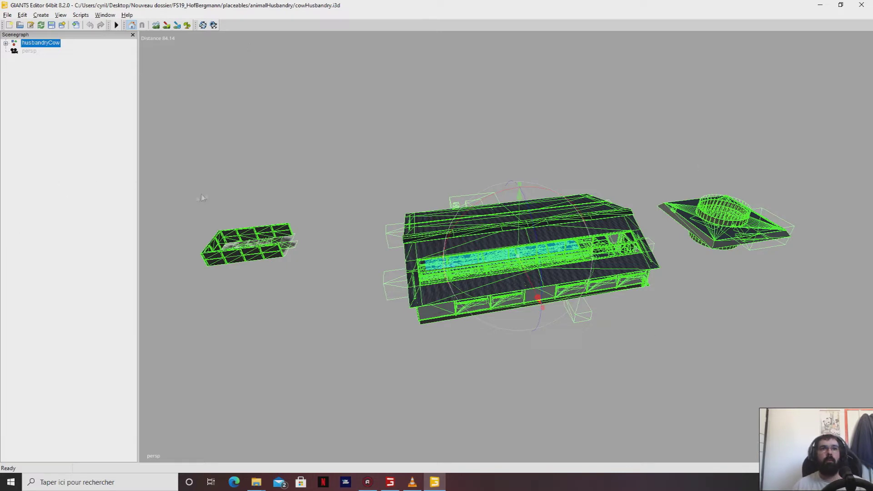
click(7, 44)
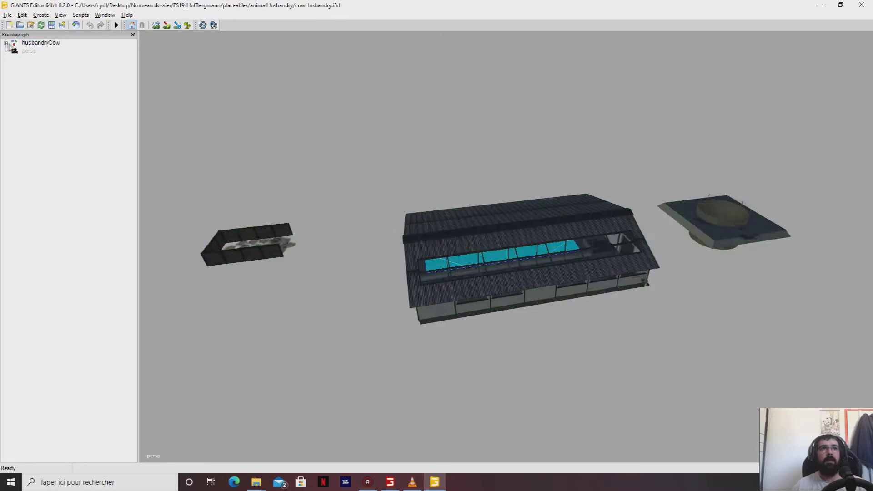
click(6, 43)
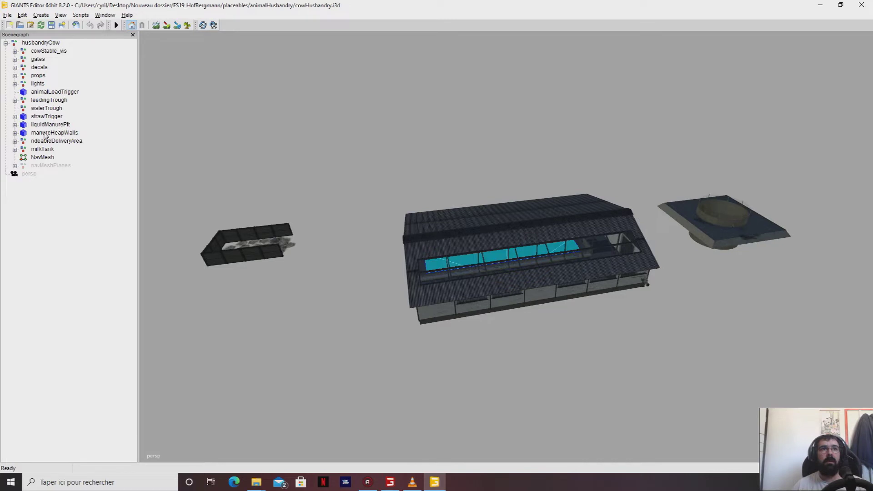
click(62, 133)
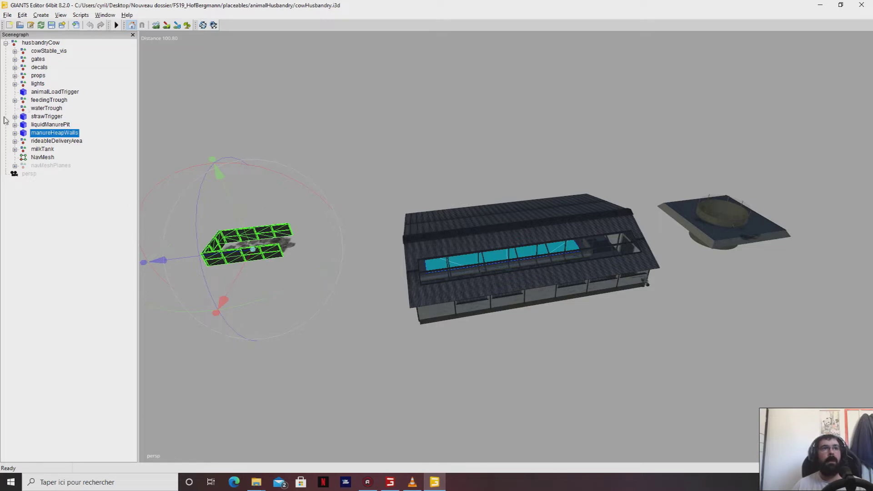
click(14, 133)
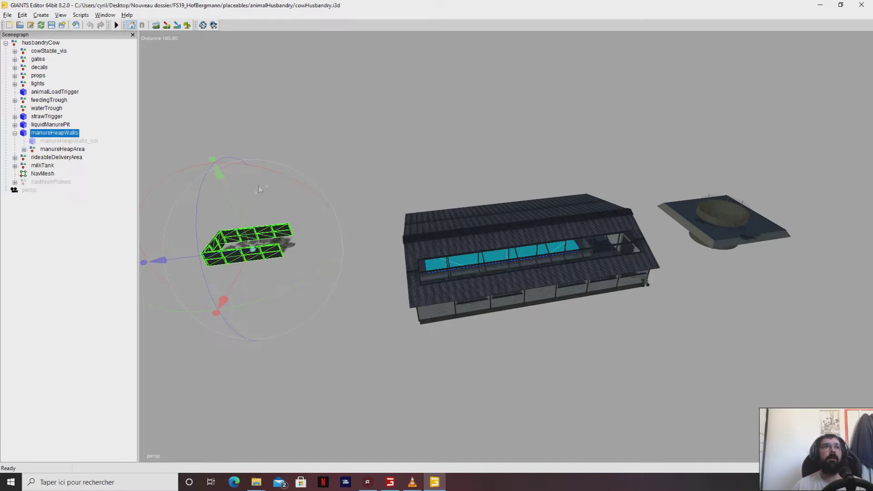
click(53, 150)
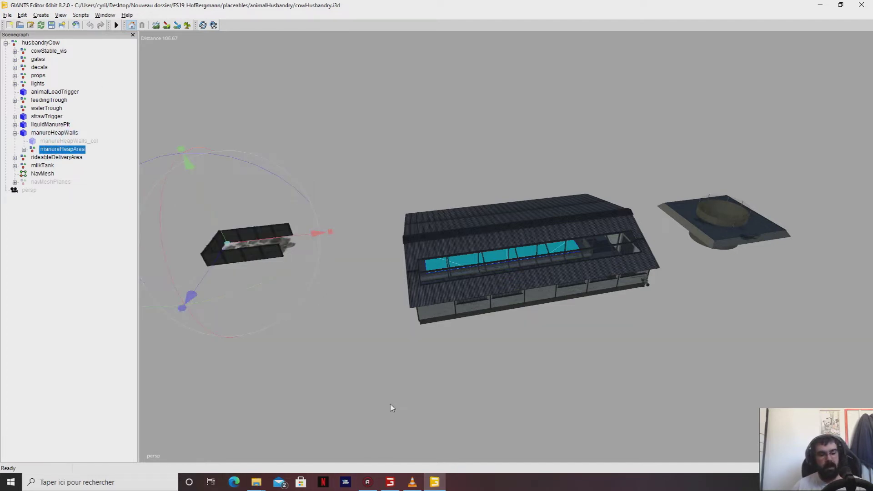
- Move manureHeapArea along its red axis from the outdoor manure heap walls into the cow stable
middle_drag(464, 401, 542, 369)
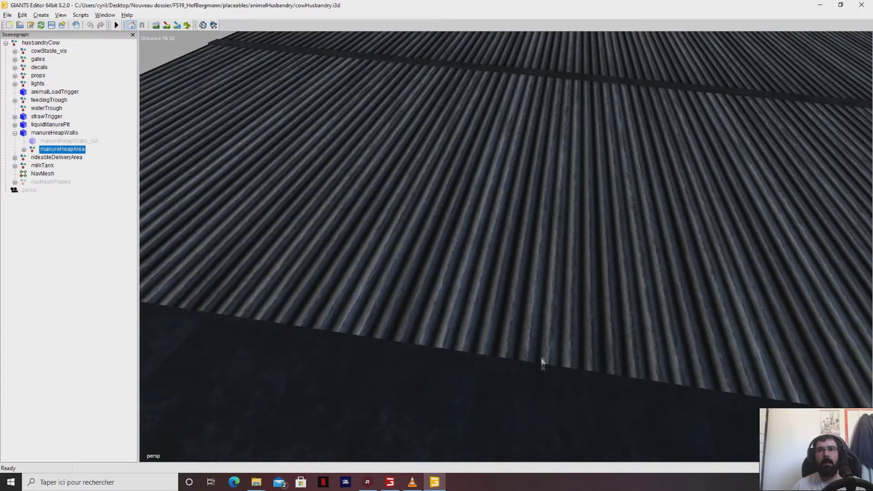
middle_drag(542, 337, 386, 173)
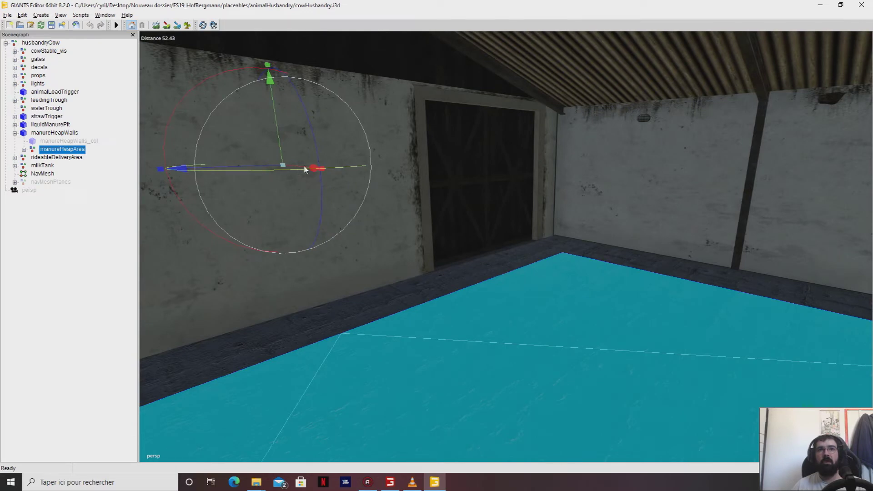
middle_drag(359, 232, 458, 338)
middle_drag(407, 107, 289, 144)
drag(288, 171, 630, 304)
key(f)
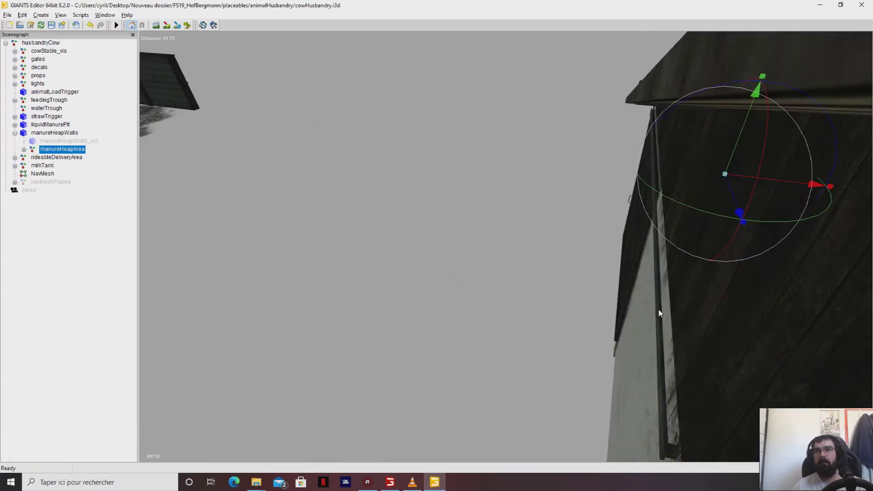
- Position manureHeapArea at the inside corner of the stable beside the door, next to the corner of the cyan floor area
middle_drag(661, 314, 727, 308)
scroll(727, 309, up, 3)
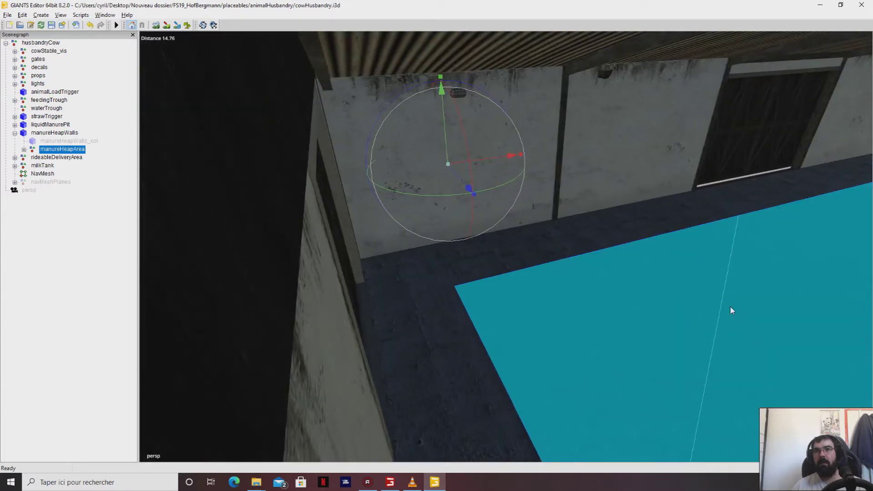
drag(468, 189, 585, 363)
drag(552, 251, 487, 282)
middle_drag(495, 294, 409, 305)
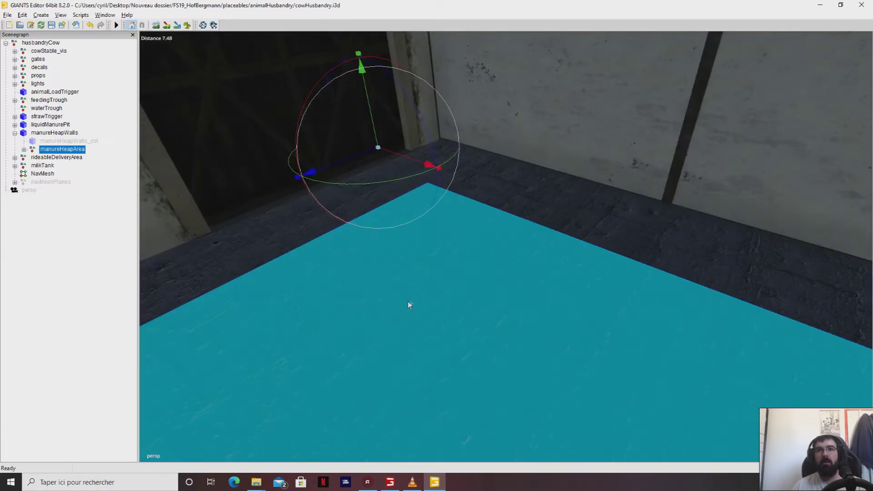
mouse_move(409, 164)
mouse_down()
mouse_move(437, 178)
mouse_move(434, 189)
mouse_move(422, 173)
mouse_up()
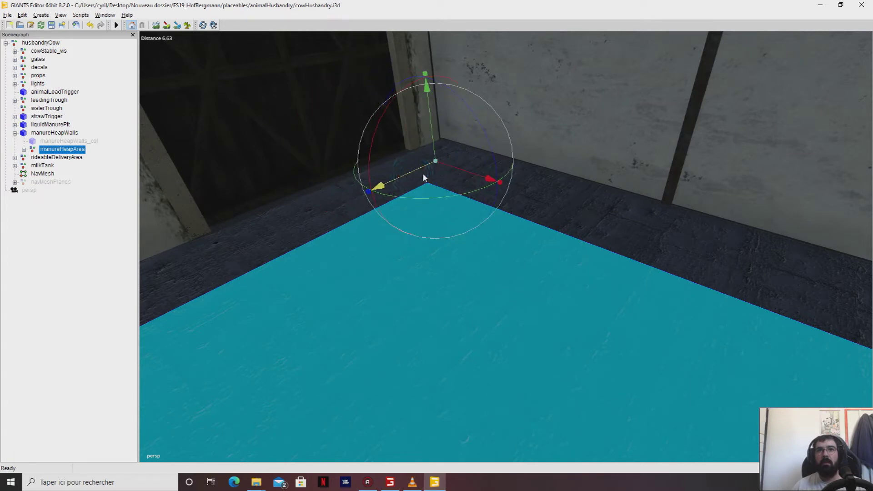
scroll(205, 288, down, 3)
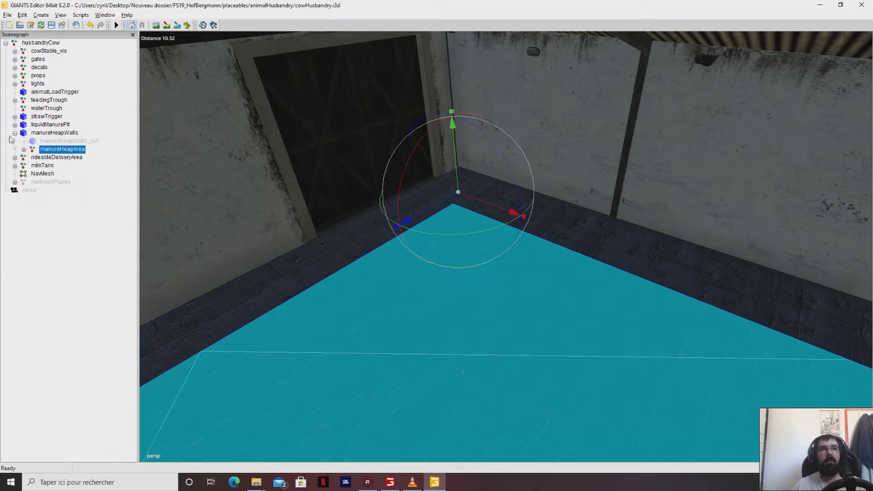
- Expand manureHeapArea and its start node down to width and height, and select start
click(24, 150)
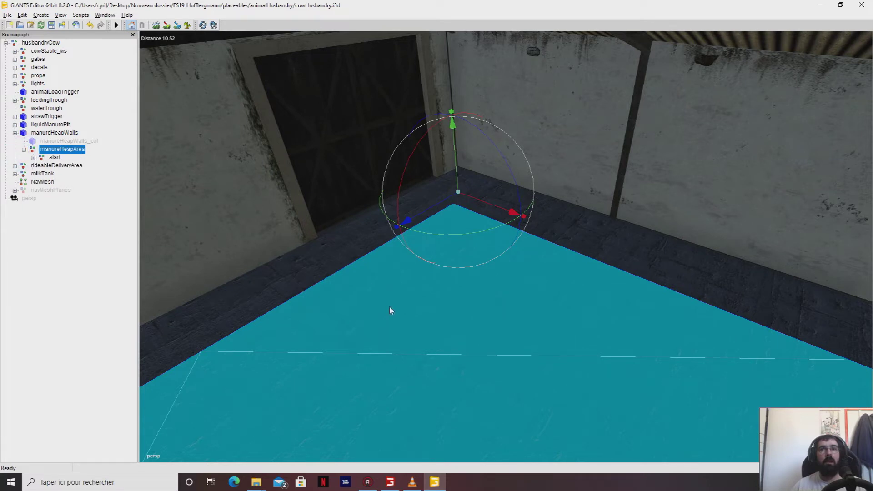
middle_drag(390, 310, 490, 305)
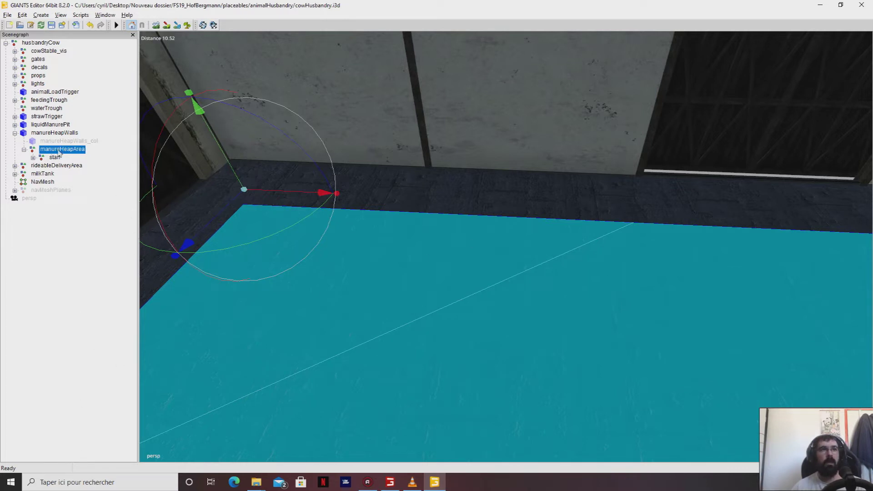
click(33, 158)
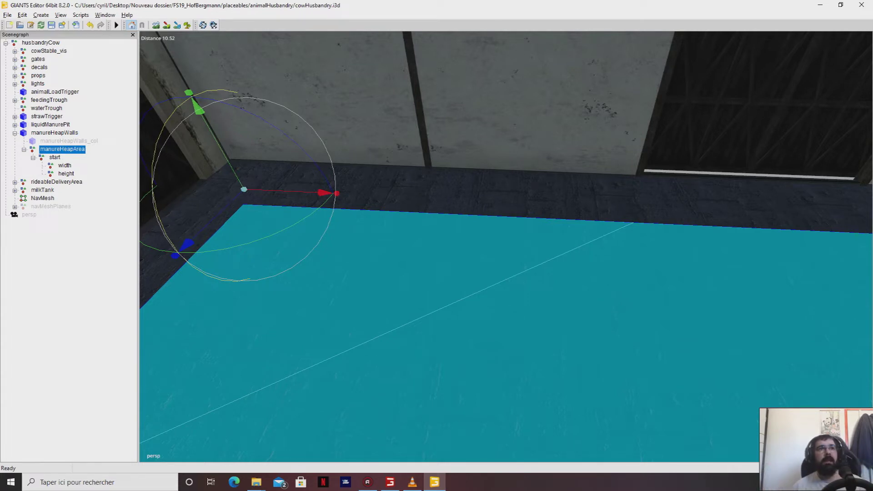
click(53, 158)
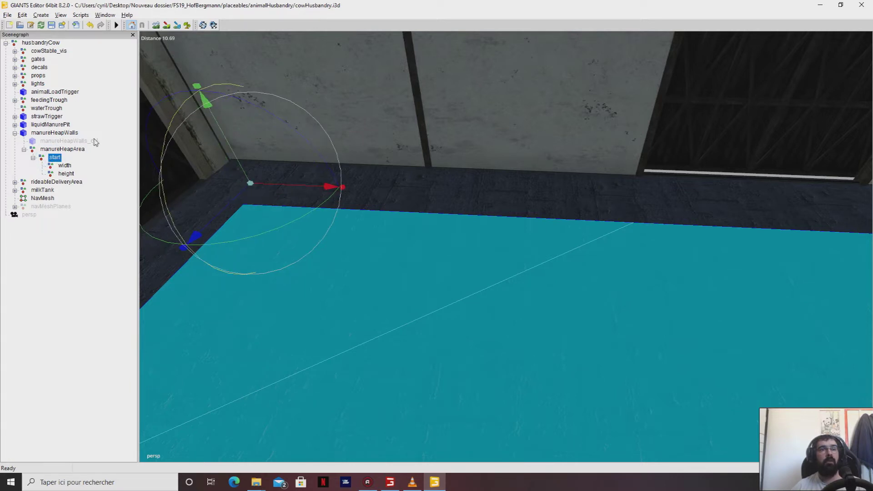
- Move the width node along the windowed wall towards the far end of the stable's cyan floor area
click(64, 166)
middle_drag(145, 182, 224, 212)
middle_drag(707, 254, 747, 248)
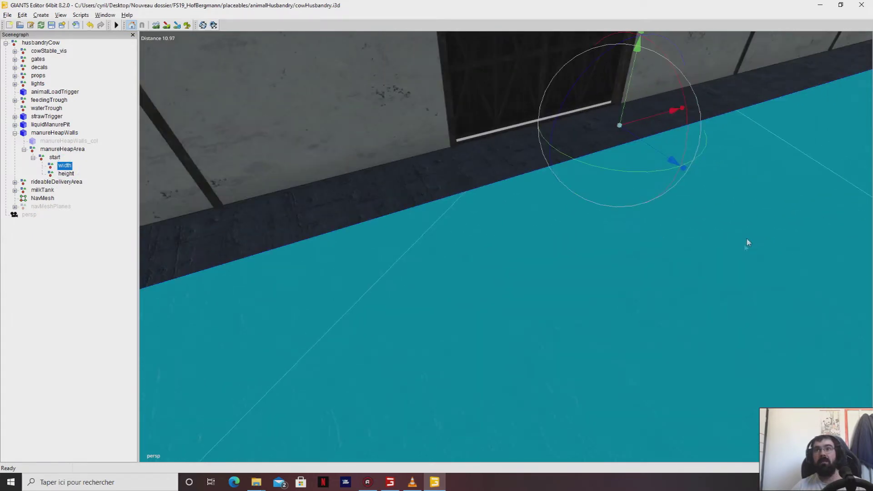
middle_drag(533, 222, 645, 304)
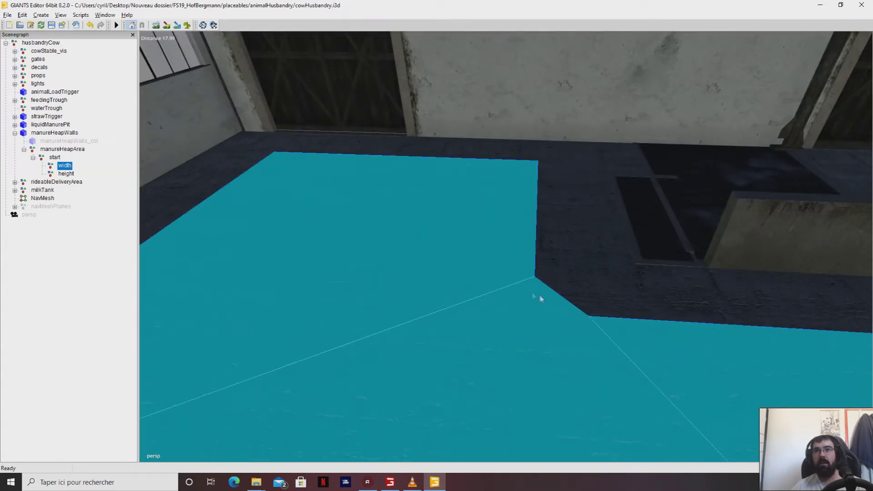
middle_drag(700, 294, 468, 285)
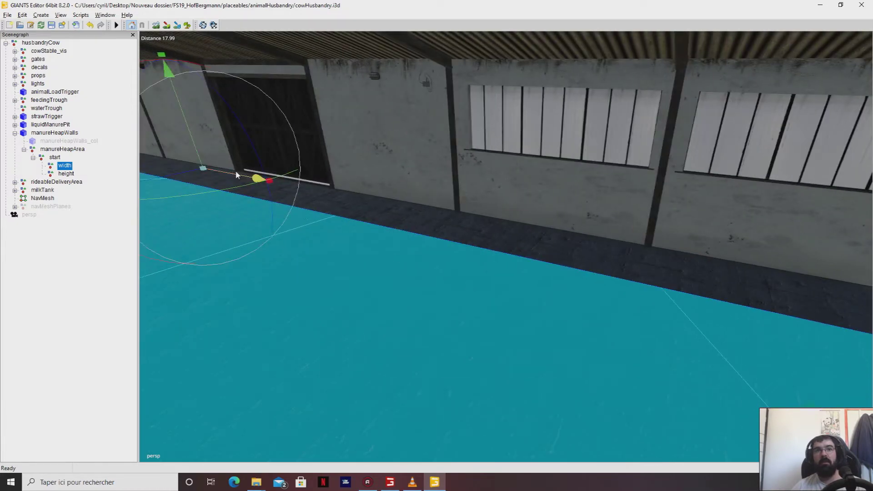
drag(236, 170, 814, 200)
middle_drag(773, 391, 727, 419)
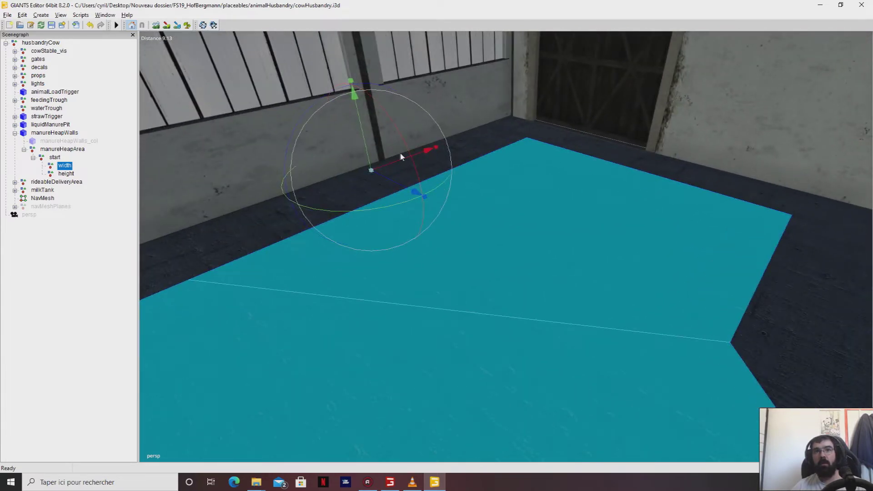
drag(395, 163, 378, 180)
middle_drag(378, 180, 337, 285)
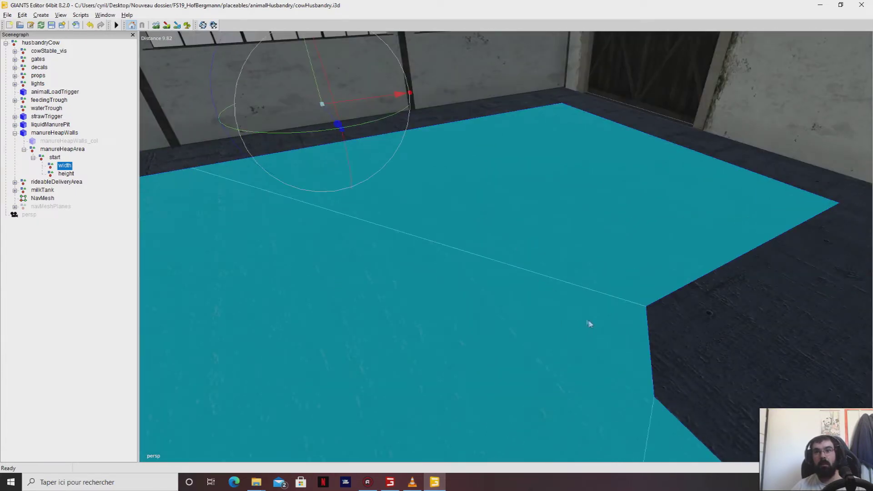
- Move the height node across the end of the stable to the cyan floor corner beside the feeding troughs
middle_drag(509, 321, 439, 304)
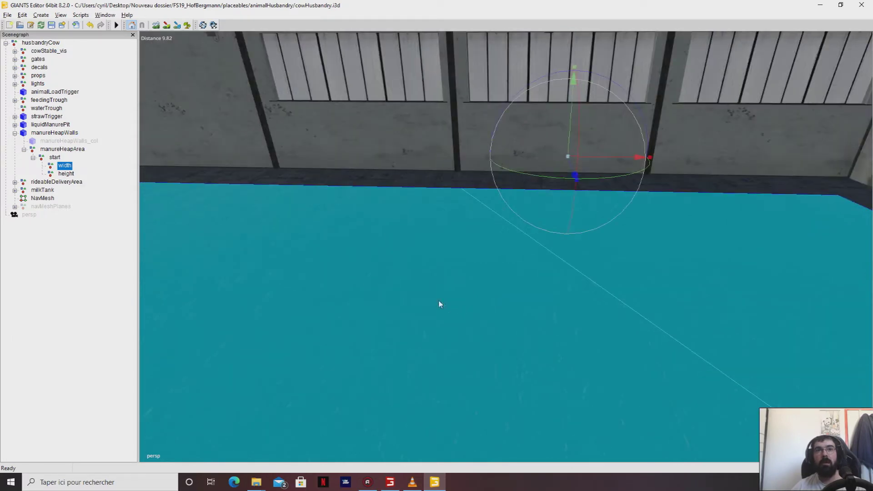
middle_drag(601, 255, 456, 279)
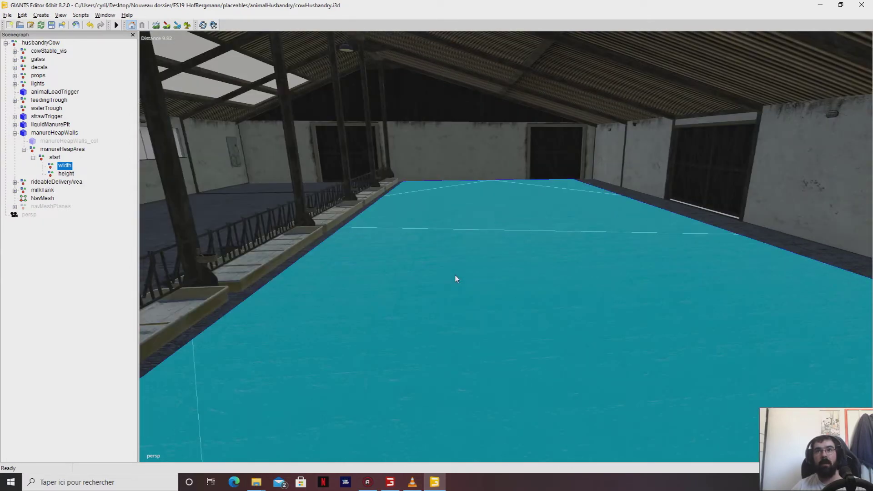
click(71, 174)
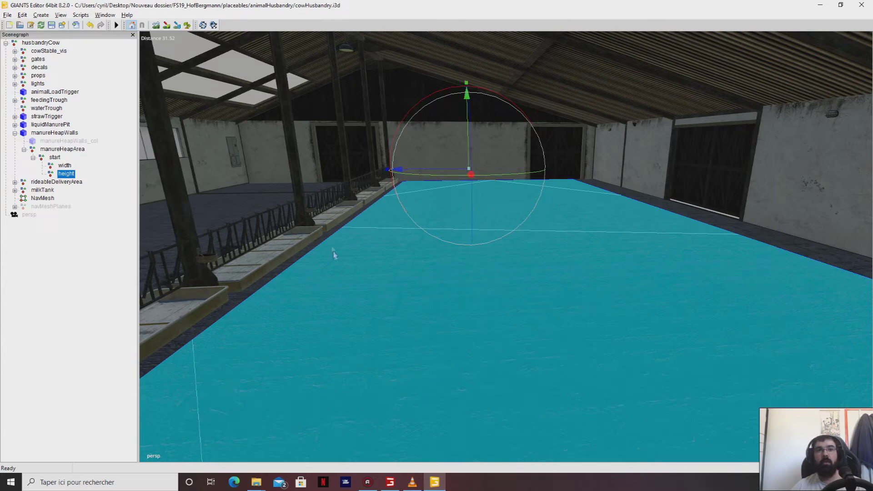
middle_drag(484, 216, 498, 314)
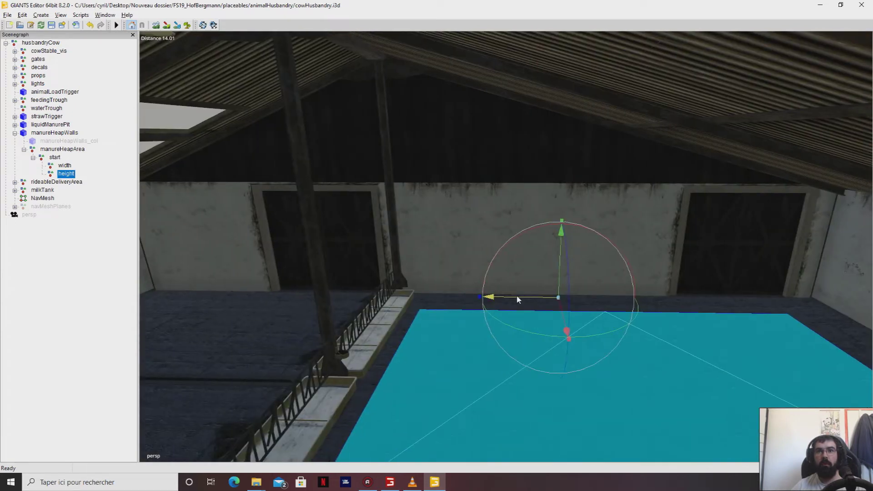
drag(518, 300, 389, 344)
middle_drag(524, 435, 75, 357)
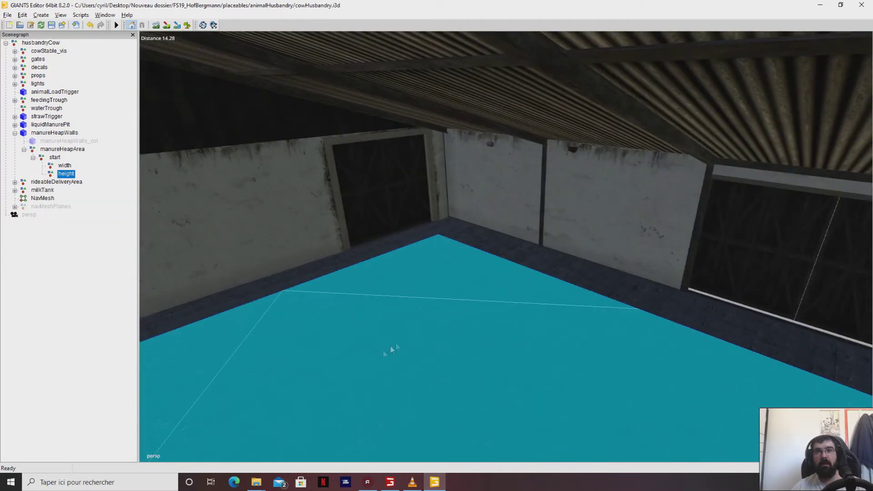
- Examine the placement of the height, width and start nodes around the cyan floor area inside the stable
middle_drag(390, 351, 302, 289)
middle_drag(688, 201, 558, 166)
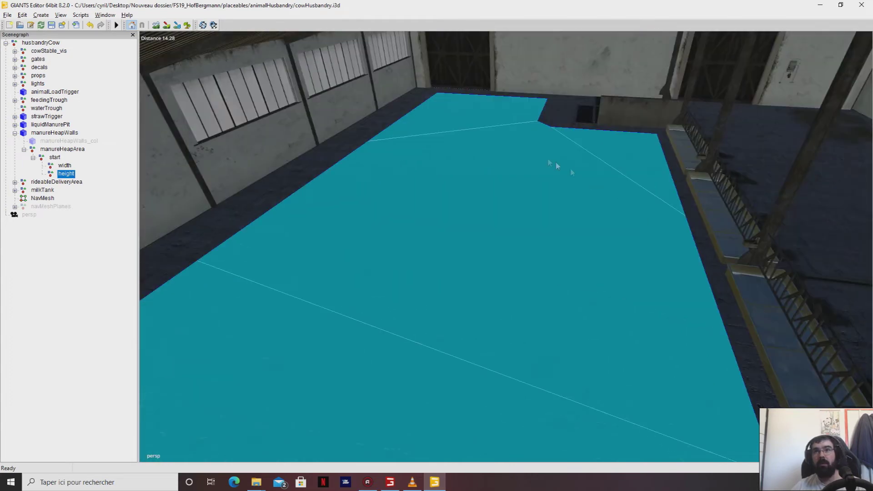
middle_drag(458, 147, 515, 144)
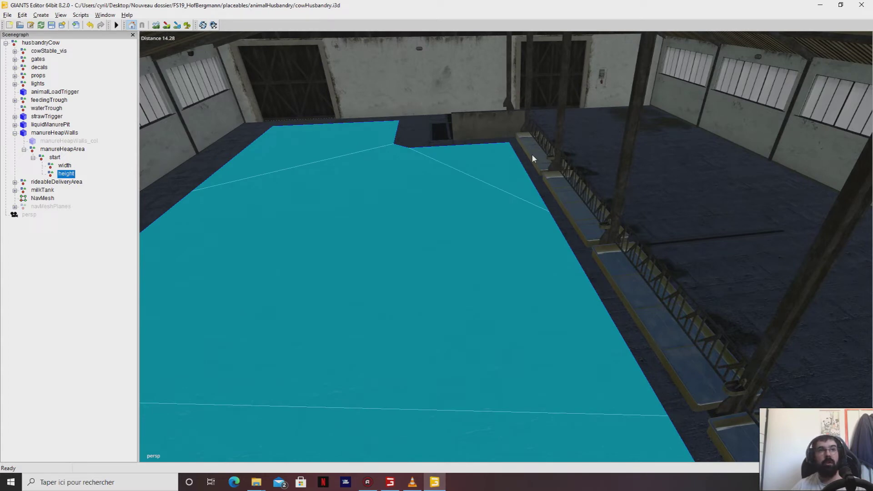
middle_drag(331, 368, 327, 313)
key(f)
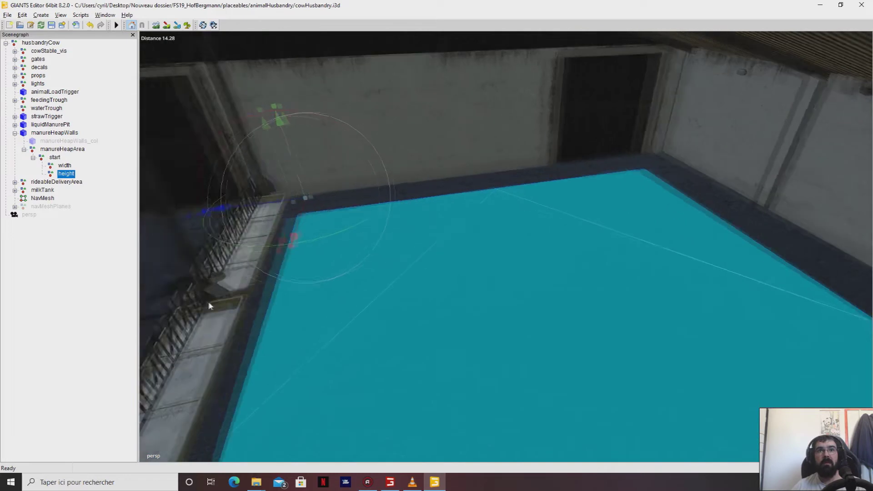
click(64, 165)
right_drag(348, 275, 157, 200)
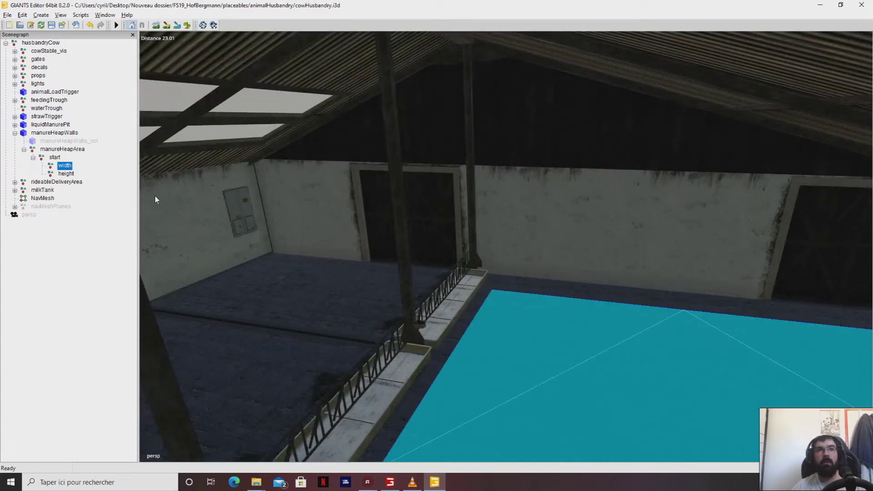
click(55, 158)
key(f)
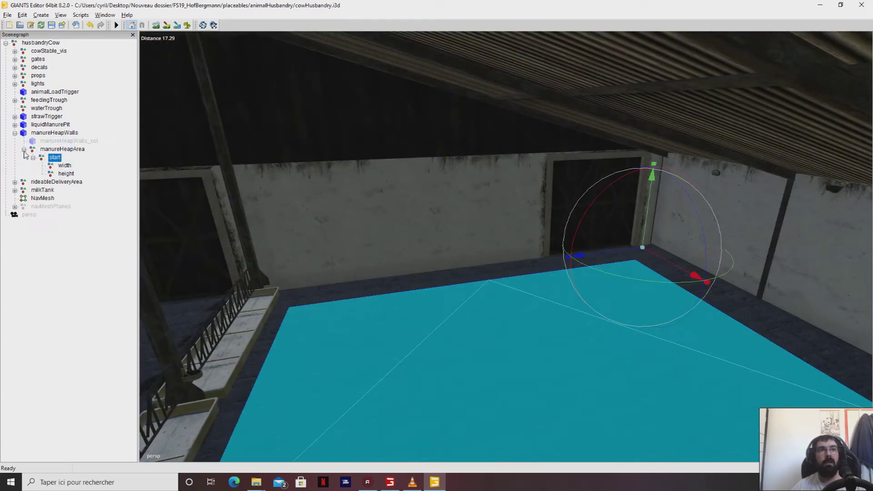
- Collapse the manure heap nodes and husbandryCow in the scene, and save the cowHusbandry file
click(24, 150)
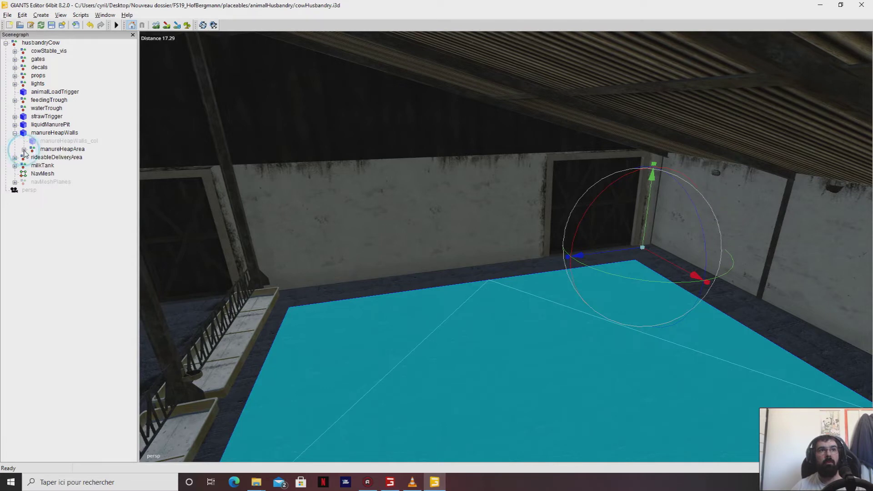
click(15, 133)
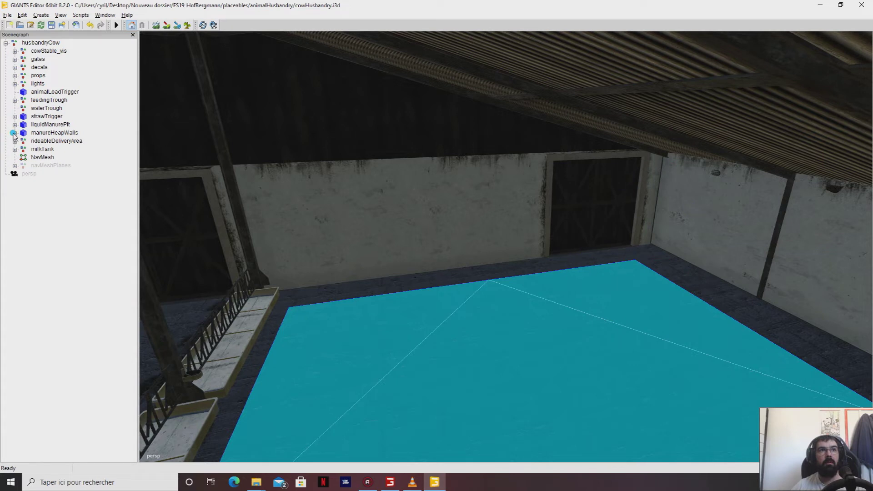
click(6, 44)
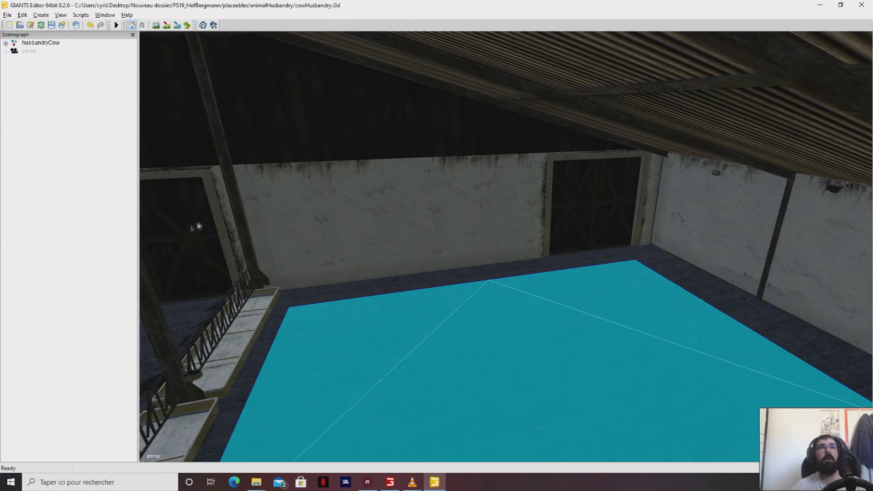
click(51, 25)
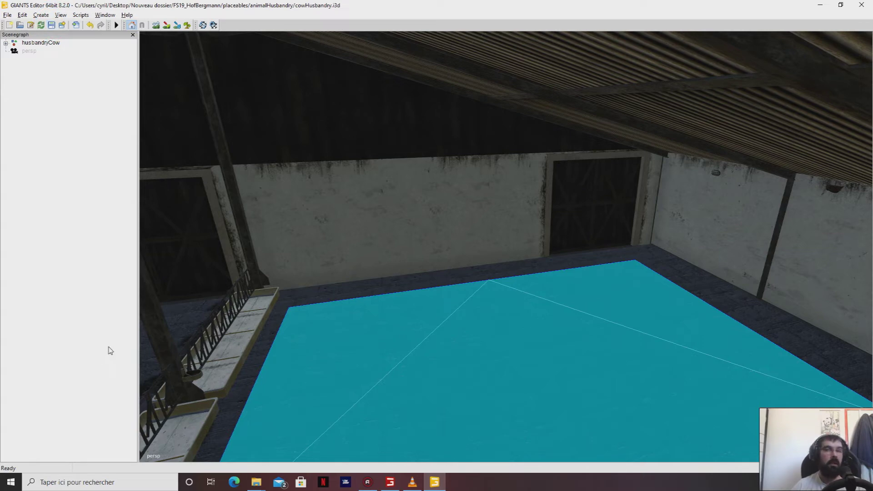
- Close GIANTS Editor and go back to the FS19_HofBergmann folder in File Explorer
drag(481, 5, 411, 40)
click(800, 41)
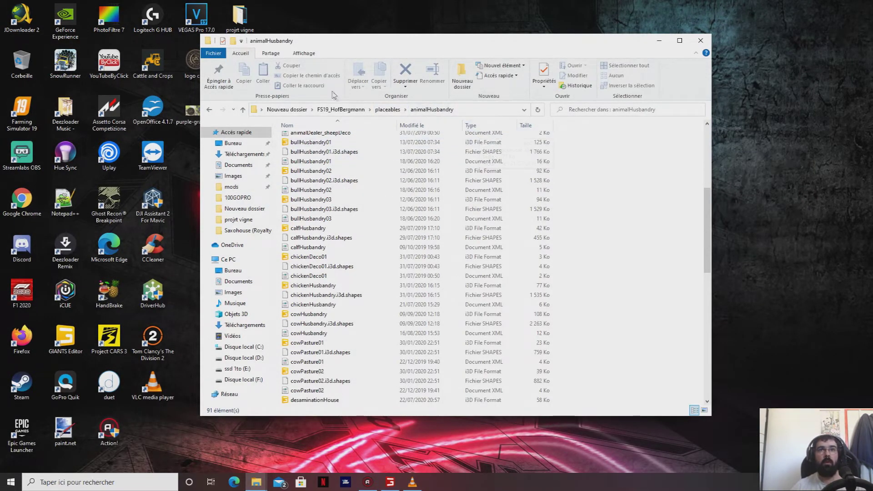
click(358, 111)
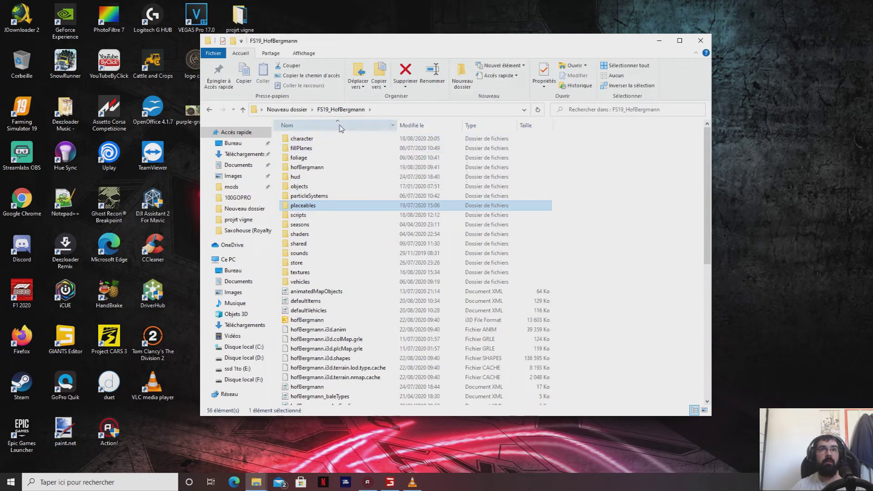
- Pack all files and folders of FS19_HofBergmann into the ZIP-format archive FS19_HofBergmann.zip, and close the folder window
click(300, 138)
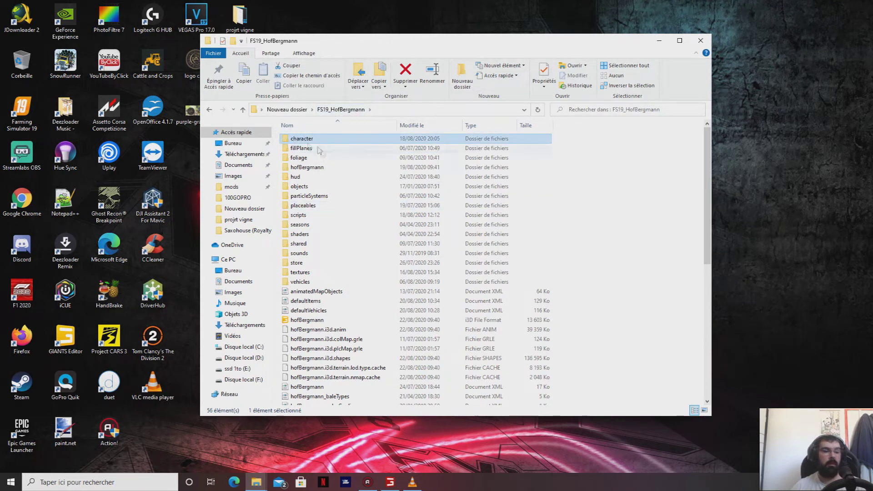
drag(707, 228, 705, 395)
key(ctrl+a)
right_click(387, 244)
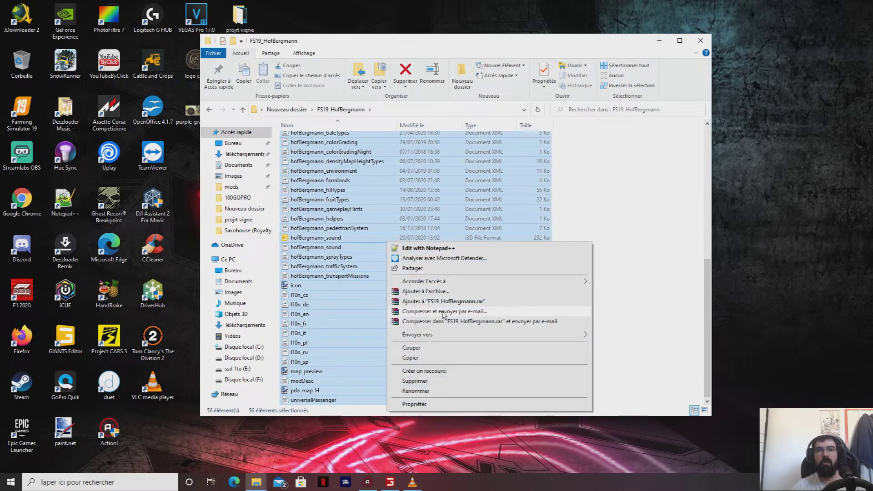
click(429, 293)
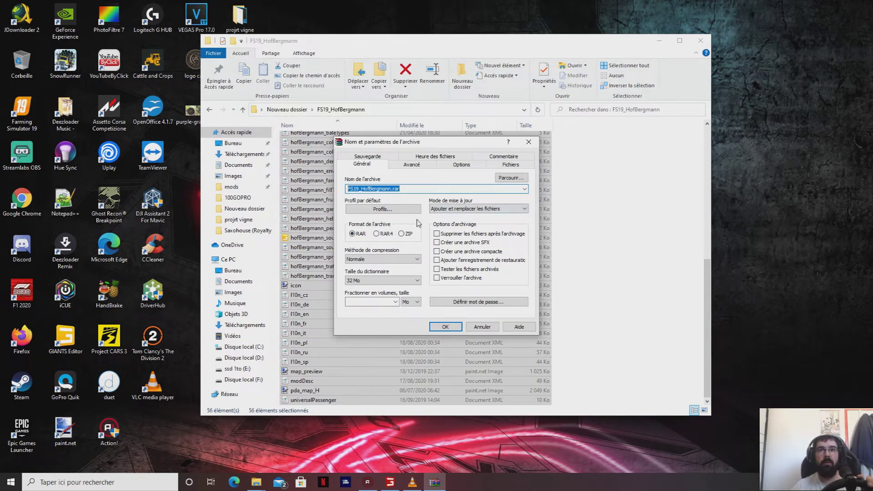
click(401, 233)
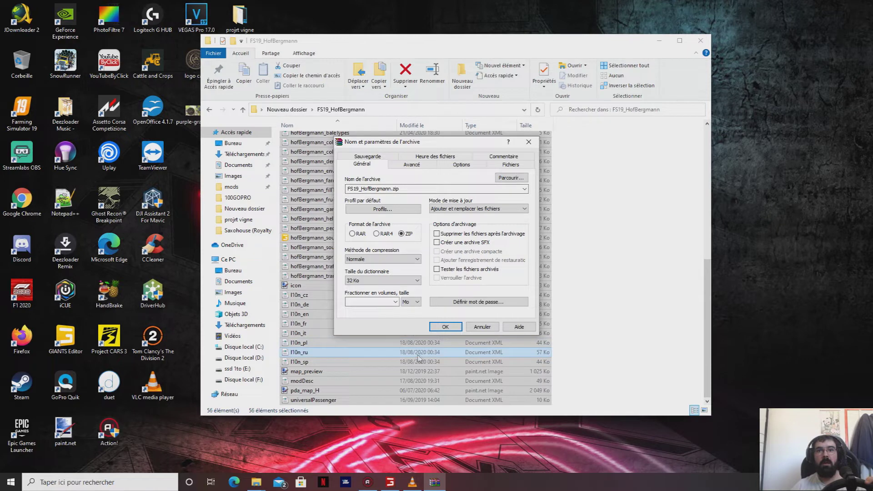
click(446, 325)
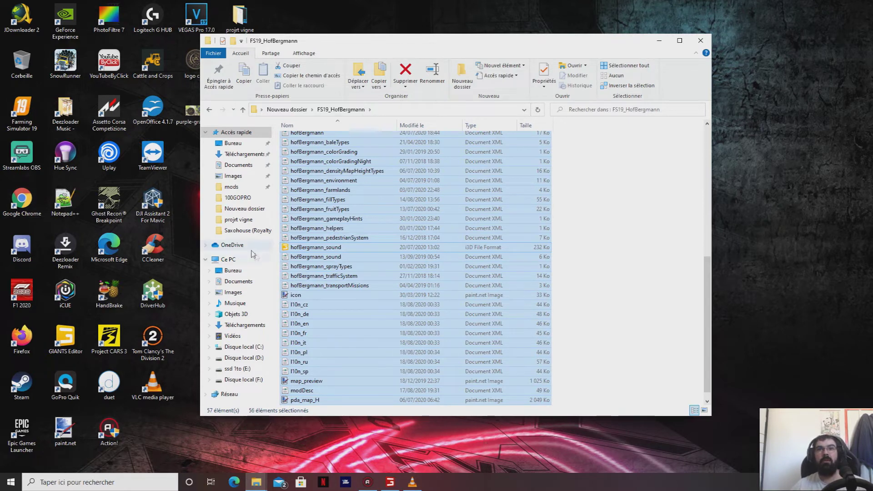
scroll(503, 325, up, 4)
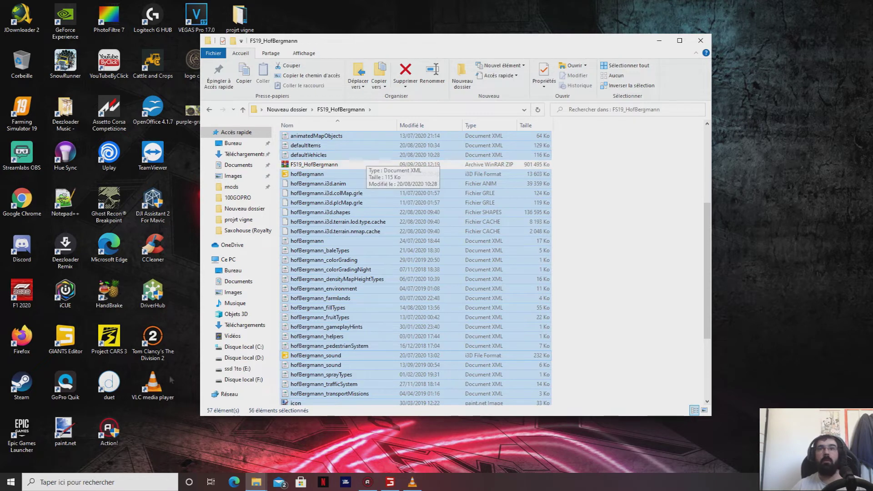
click(701, 41)
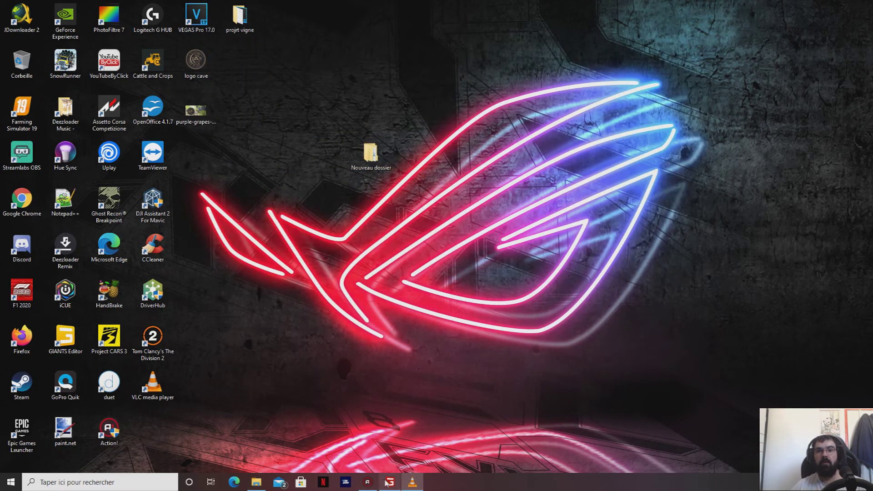
- Switch to Farming Simulator 19 and start career savegame 1 on the Hof Bergmann map, continuing despite the missing downloadable content
click(387, 483)
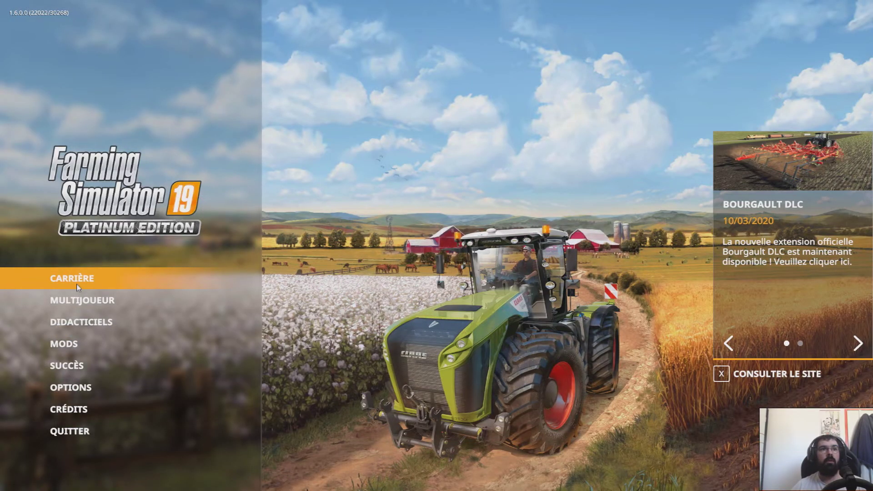
click(93, 281)
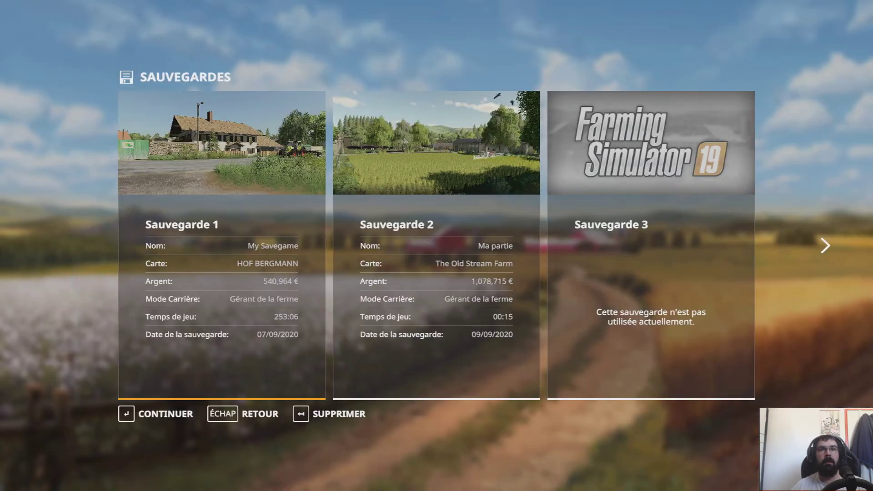
click(162, 413)
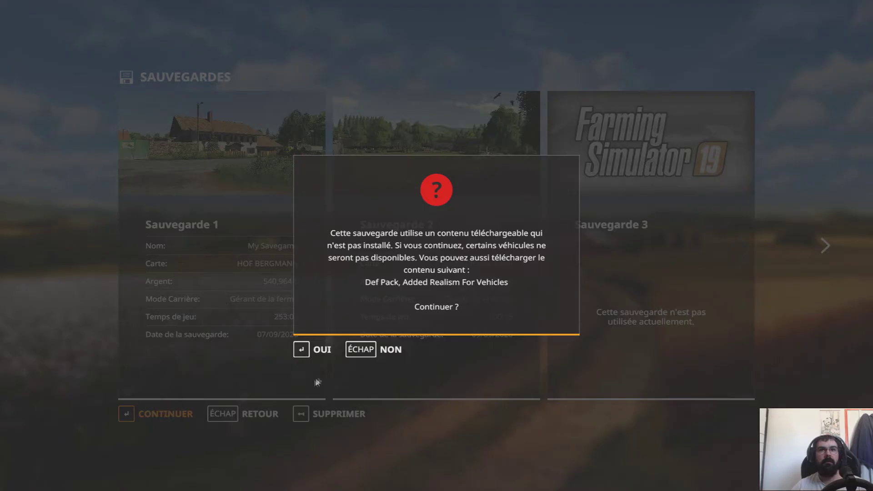
click(316, 350)
click(158, 412)
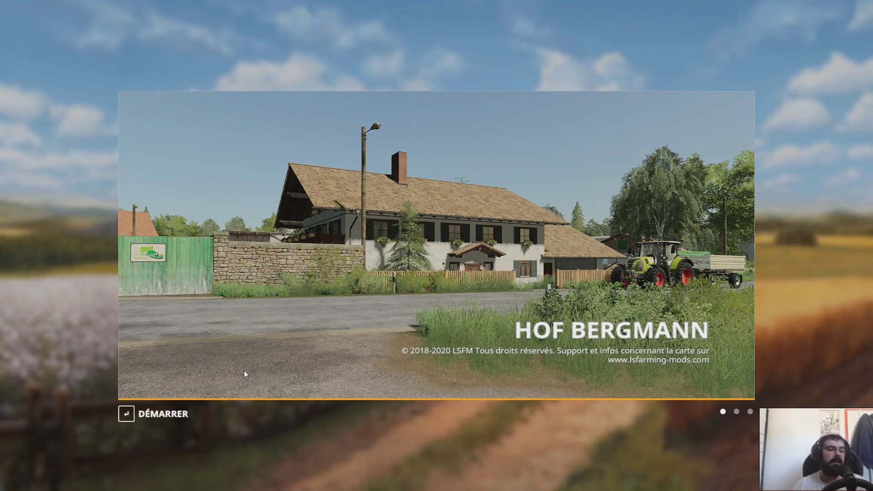
click(177, 421)
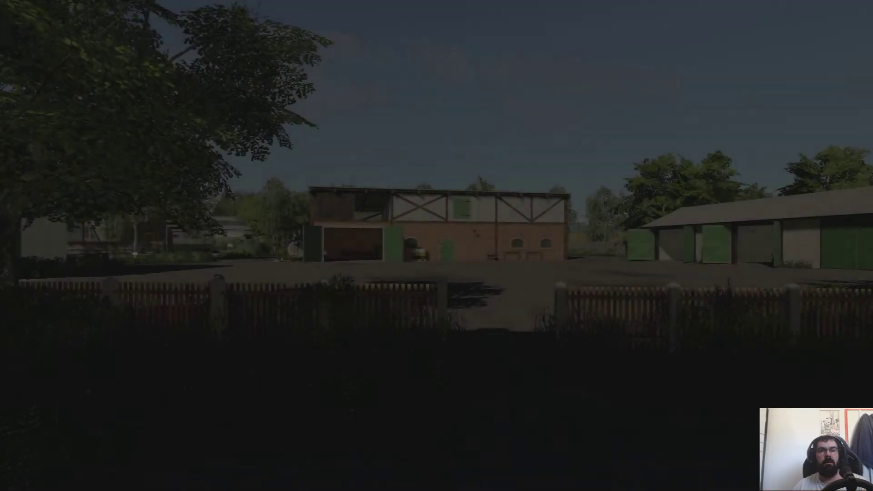
- Cross the farmyard to the open shed, board the Kramer KL30.8T parked there and drive it out into the yard
key(w)
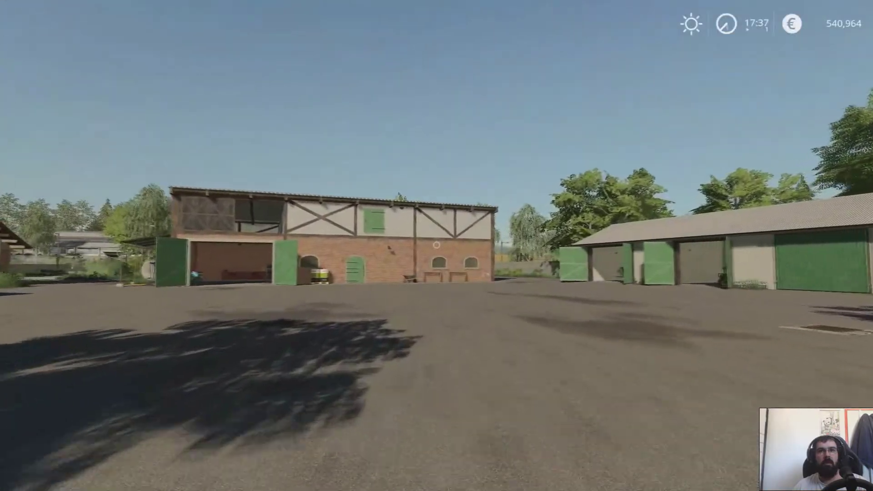
key(w)
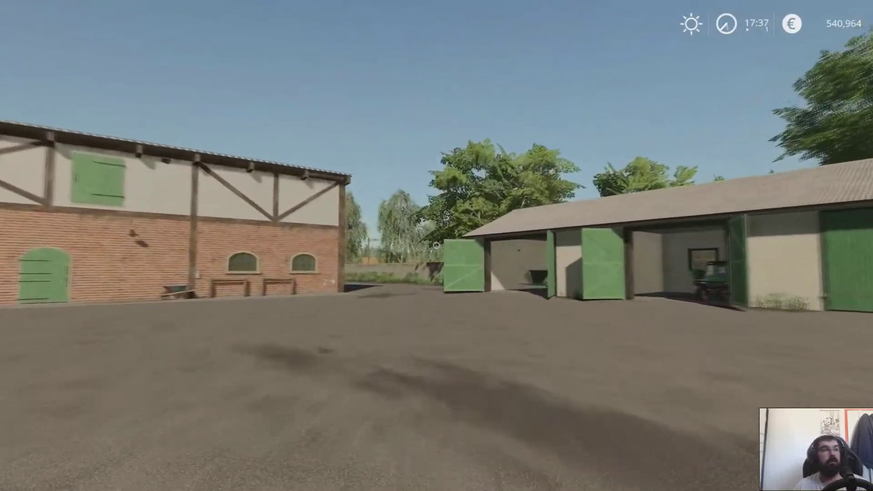
key(w)
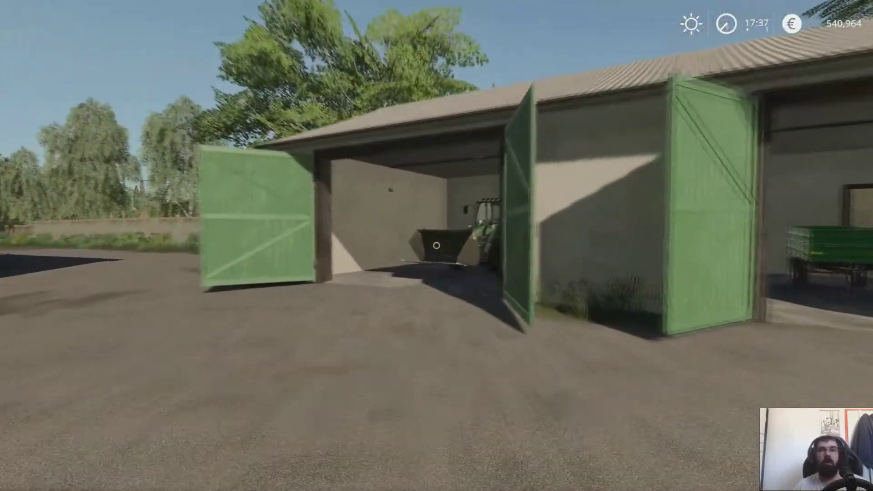
key(e)
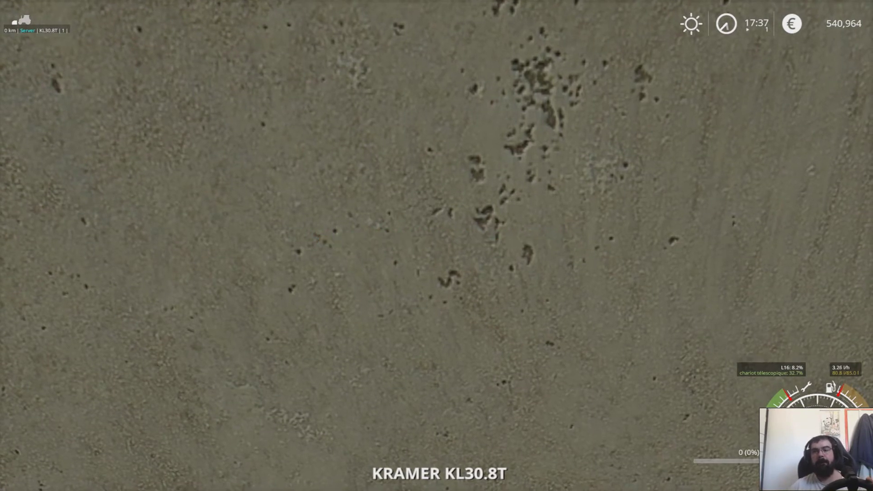
key(w)
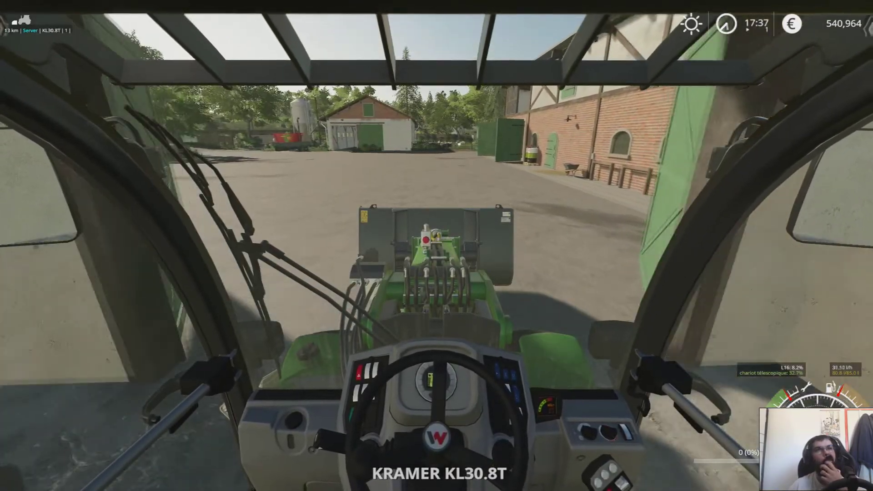
key(d)
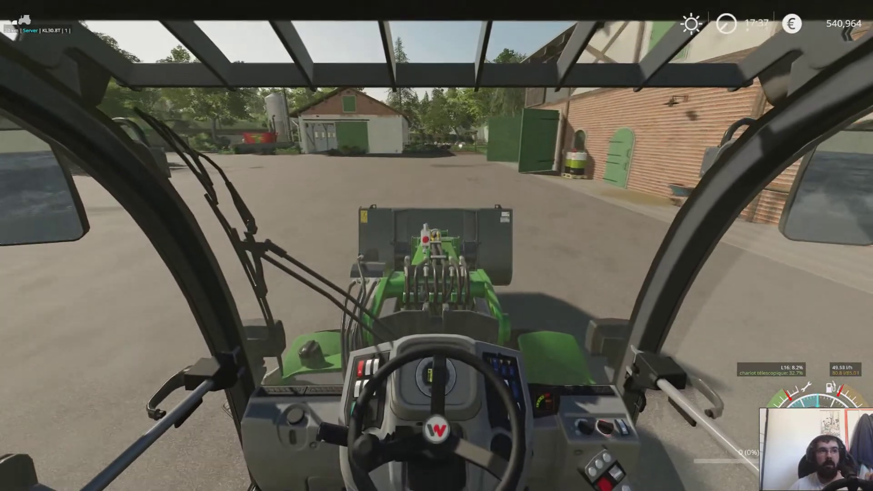